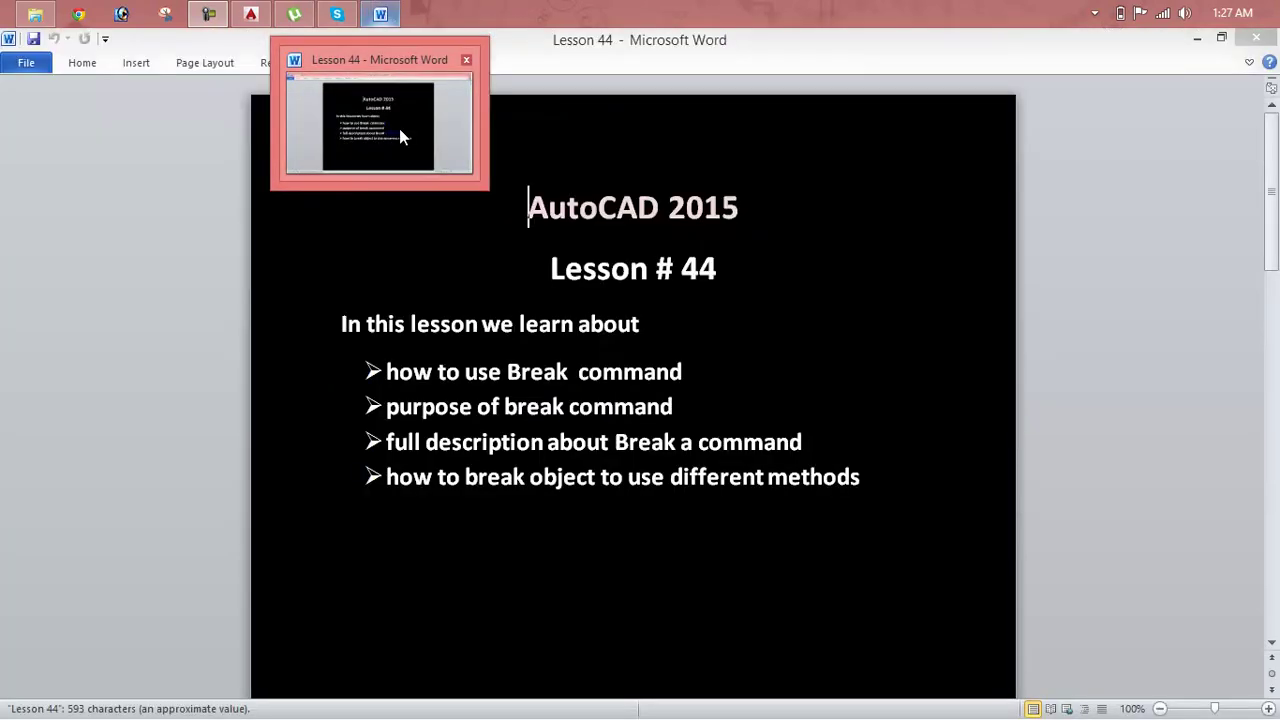
Bring the Lesson 44 Word document with its Break command outline to the front.
click(399, 128)
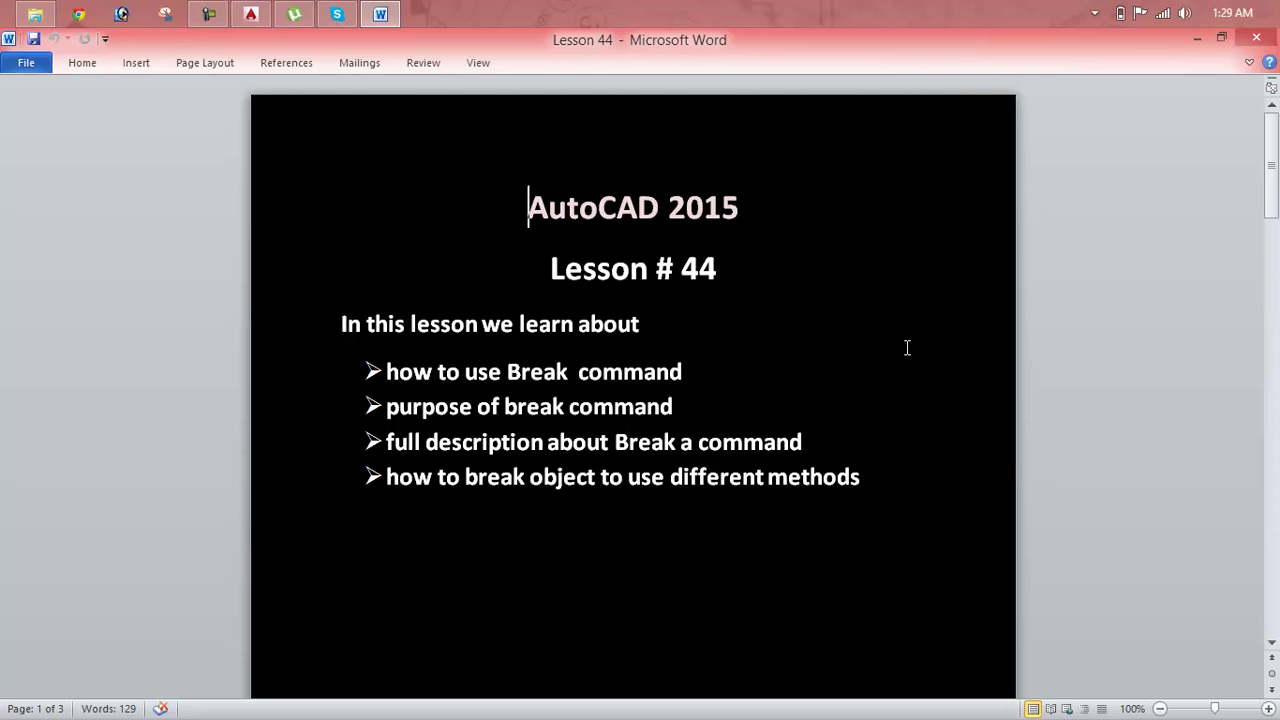
Minimize Word and draw a wide rectangle across the AutoCAD drawing area with the REC command.
click(1203, 40)
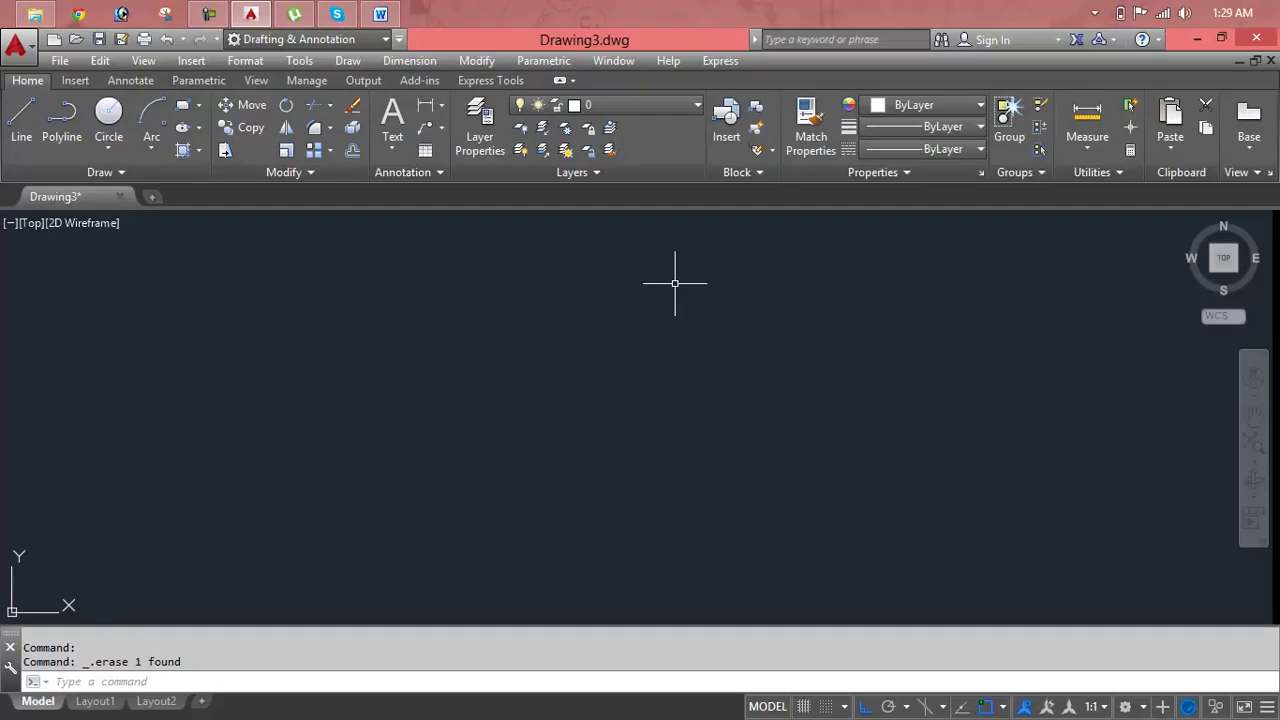
key(Escape)
key(Escape)
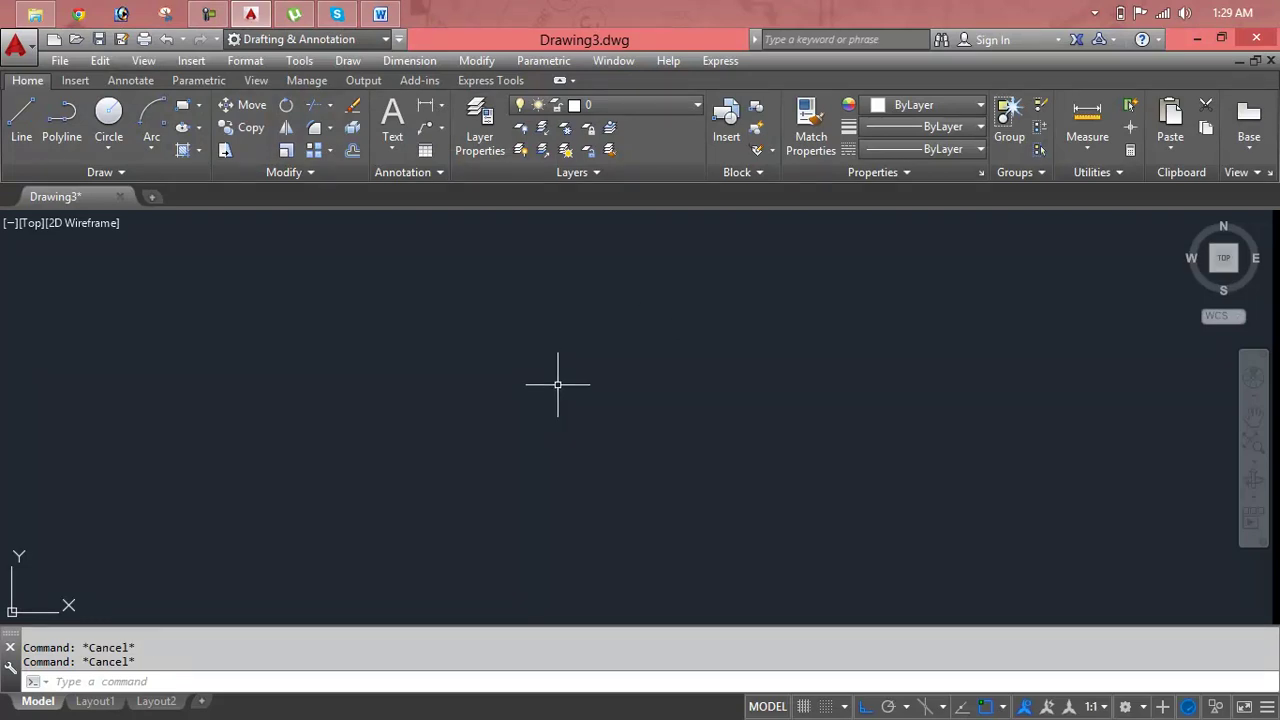
text(rec)
key(Return)
click(337, 304)
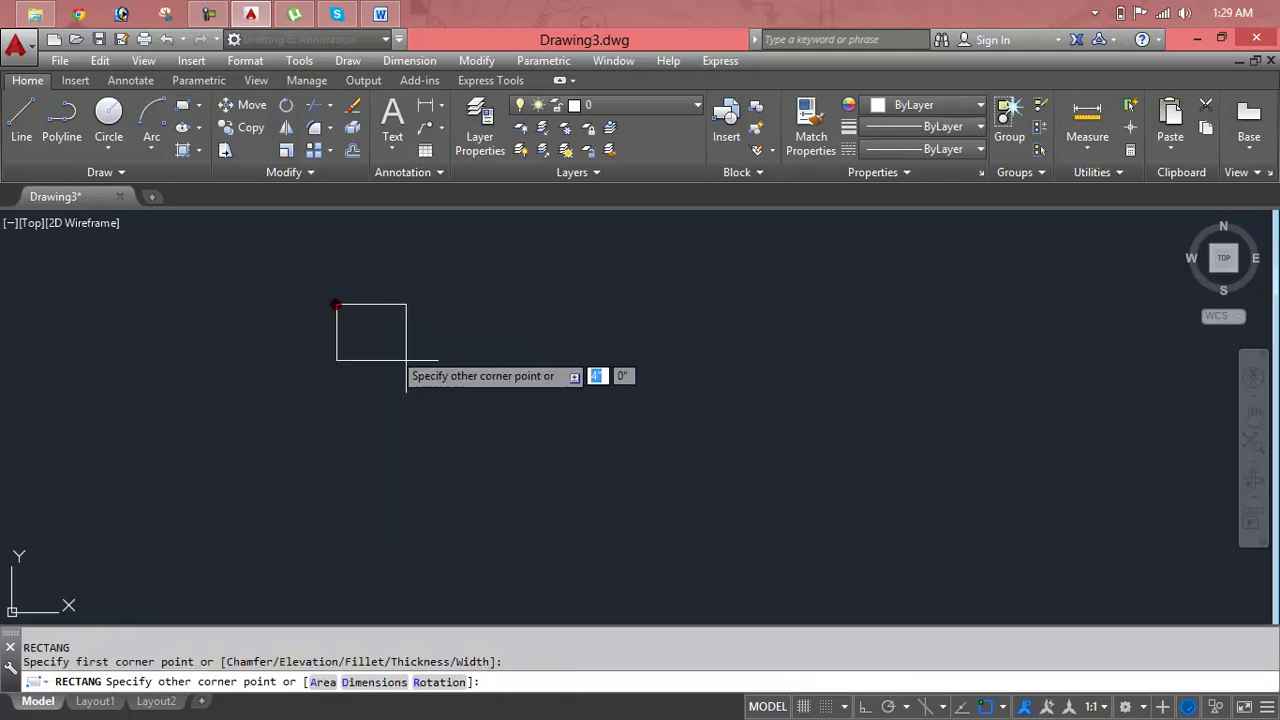
click(823, 491)
key(Escape)
key(Escape)
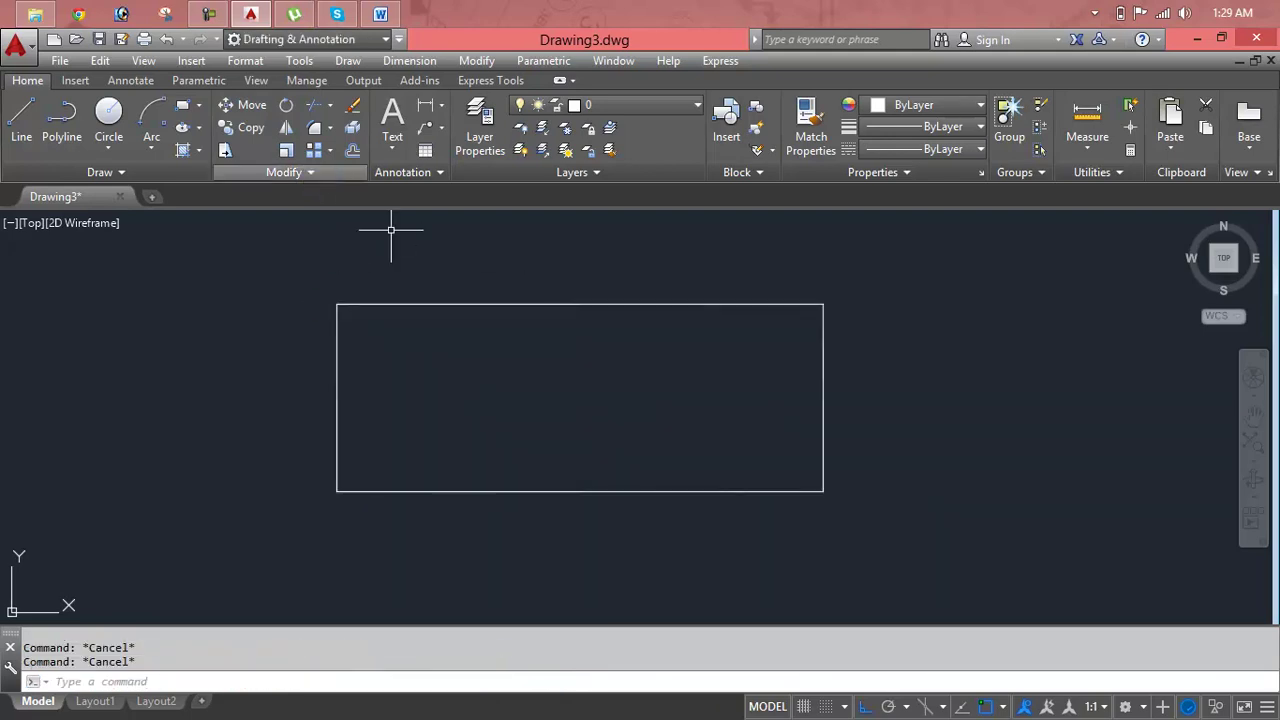
text(BR)
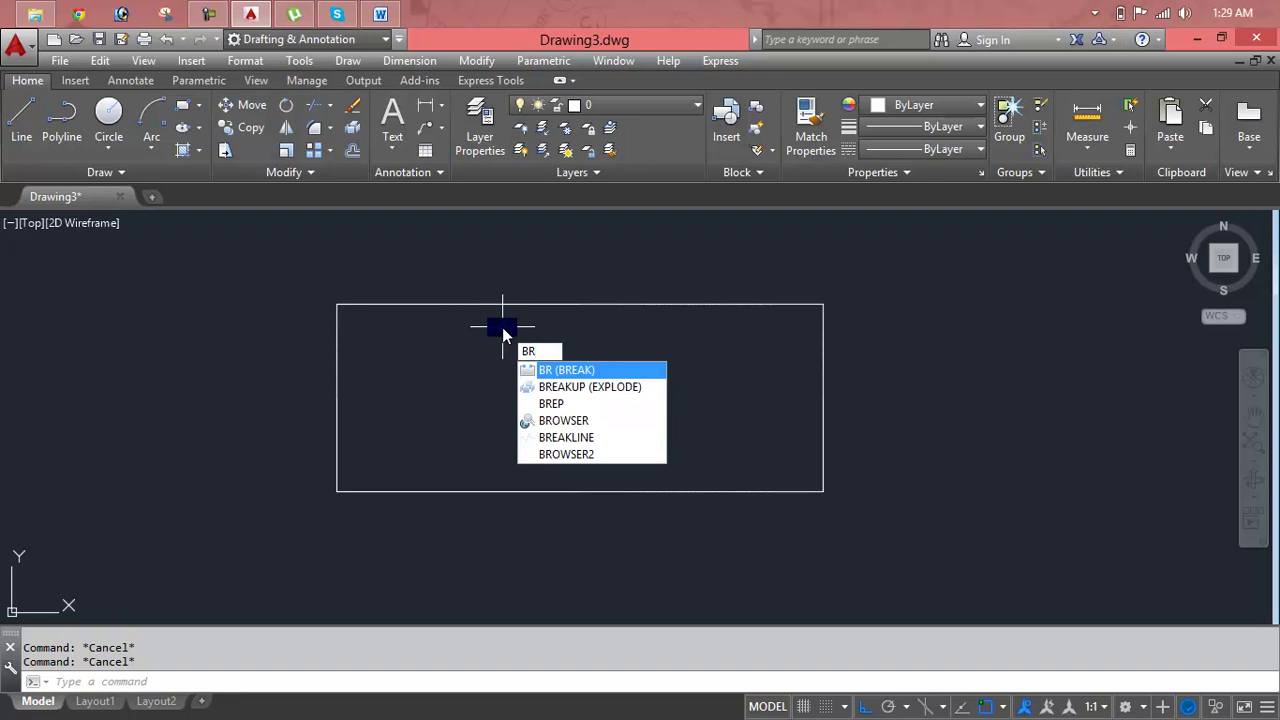
Break a gap into the rectangle's top edge between two picked points.
key(Return)
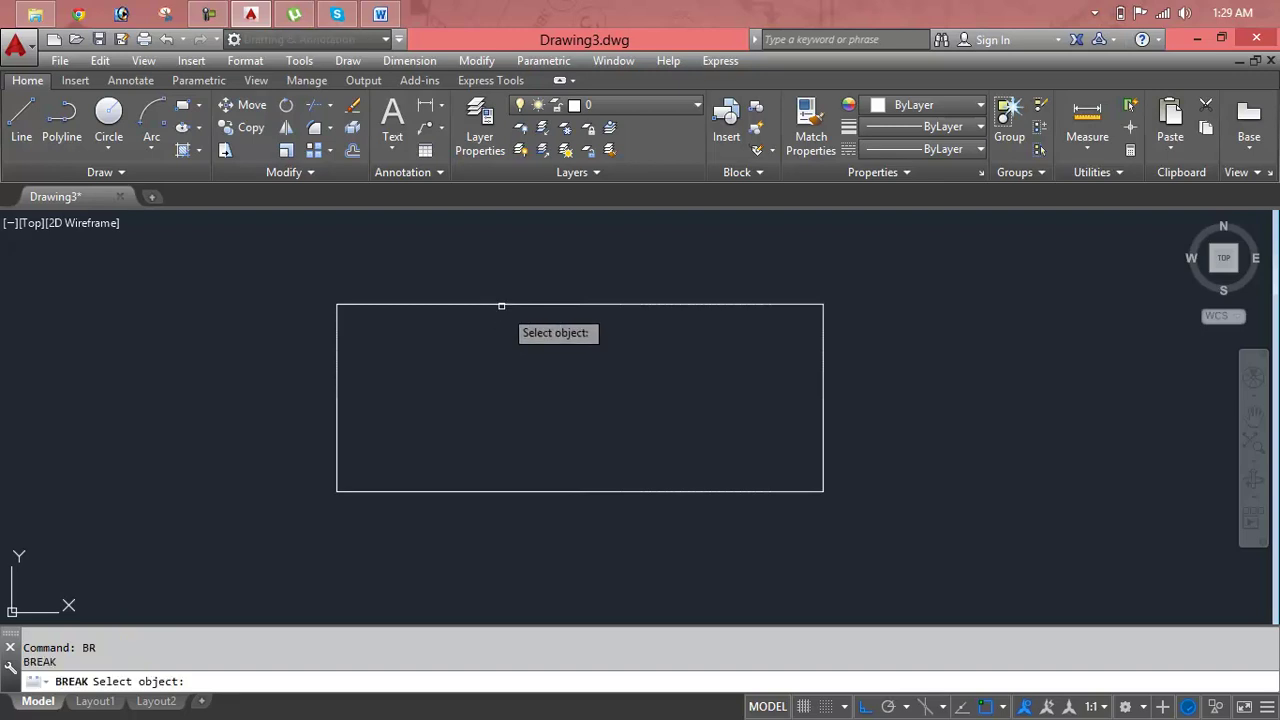
click(492, 304)
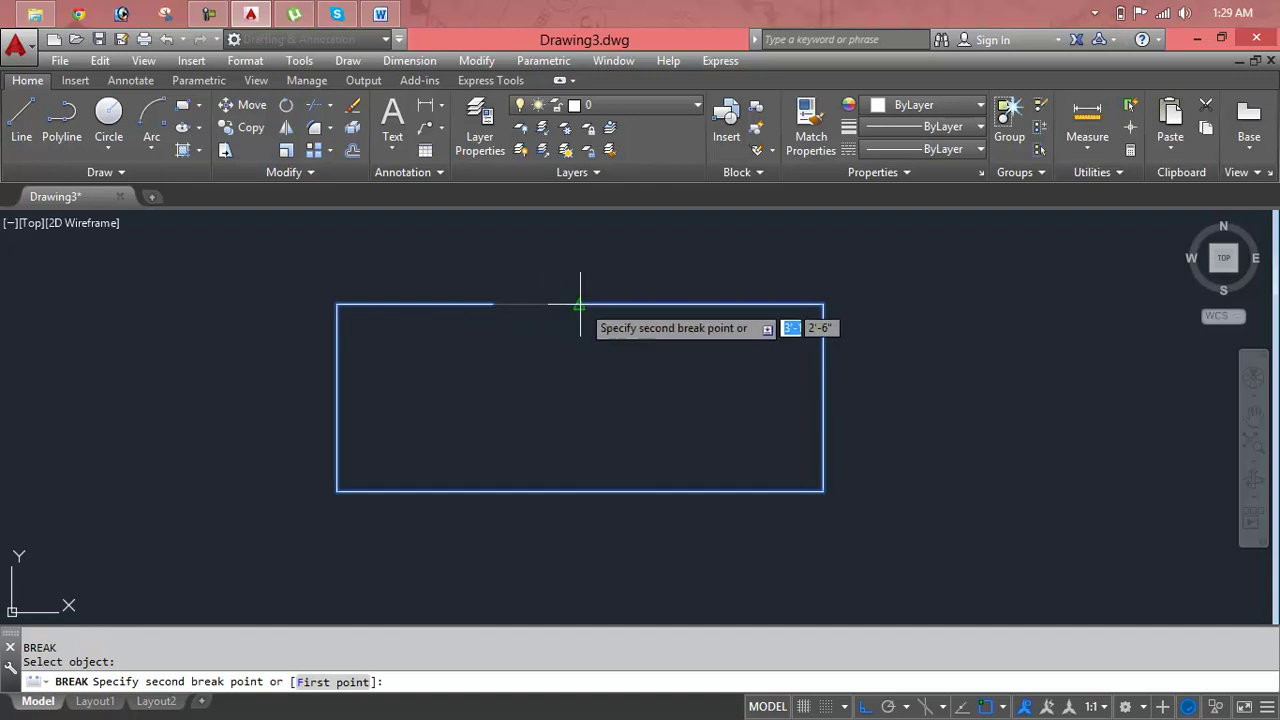
click(627, 304)
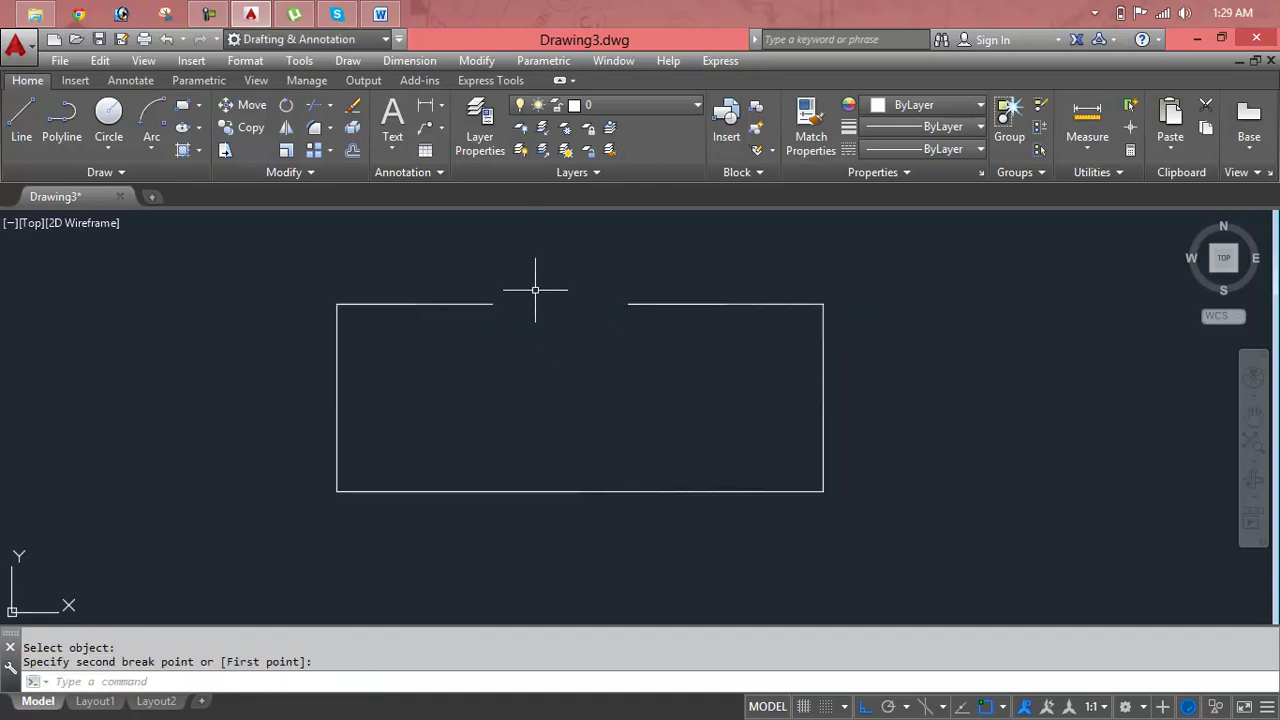
Narrow the gap by grip-stretching the right top-edge piece leftward, then recentre the view.
click(662, 302)
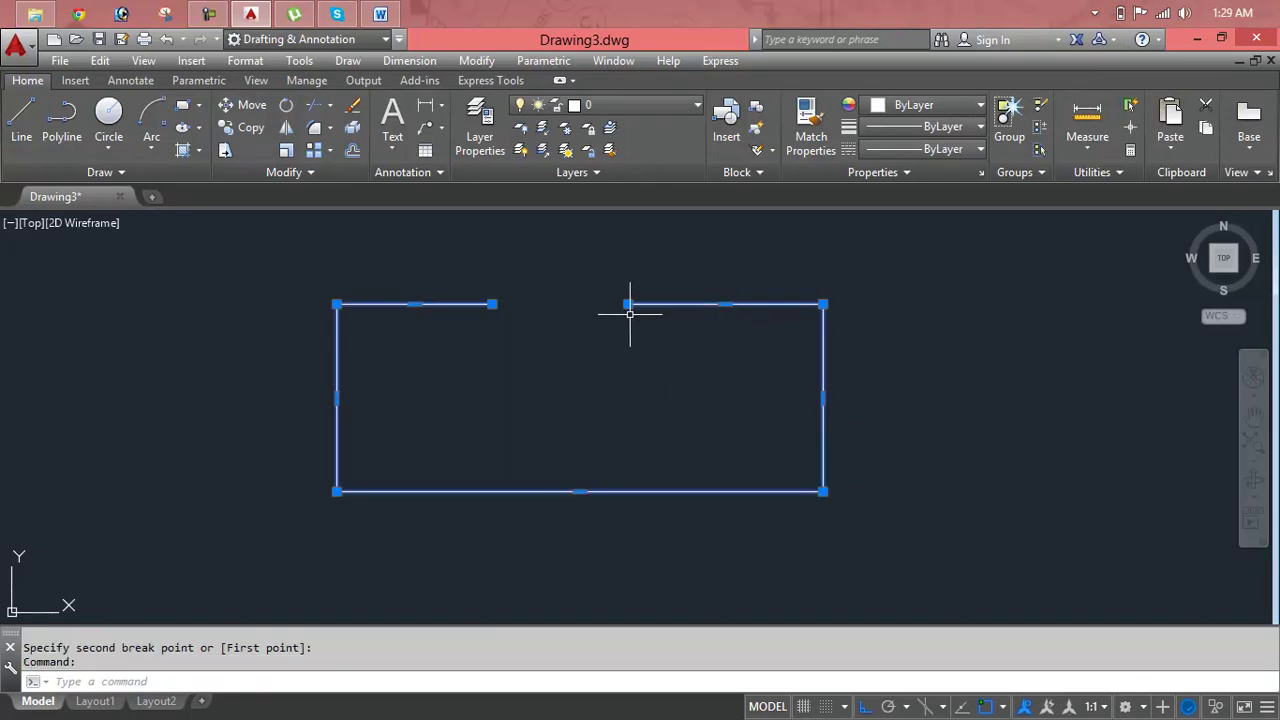
click(628, 304)
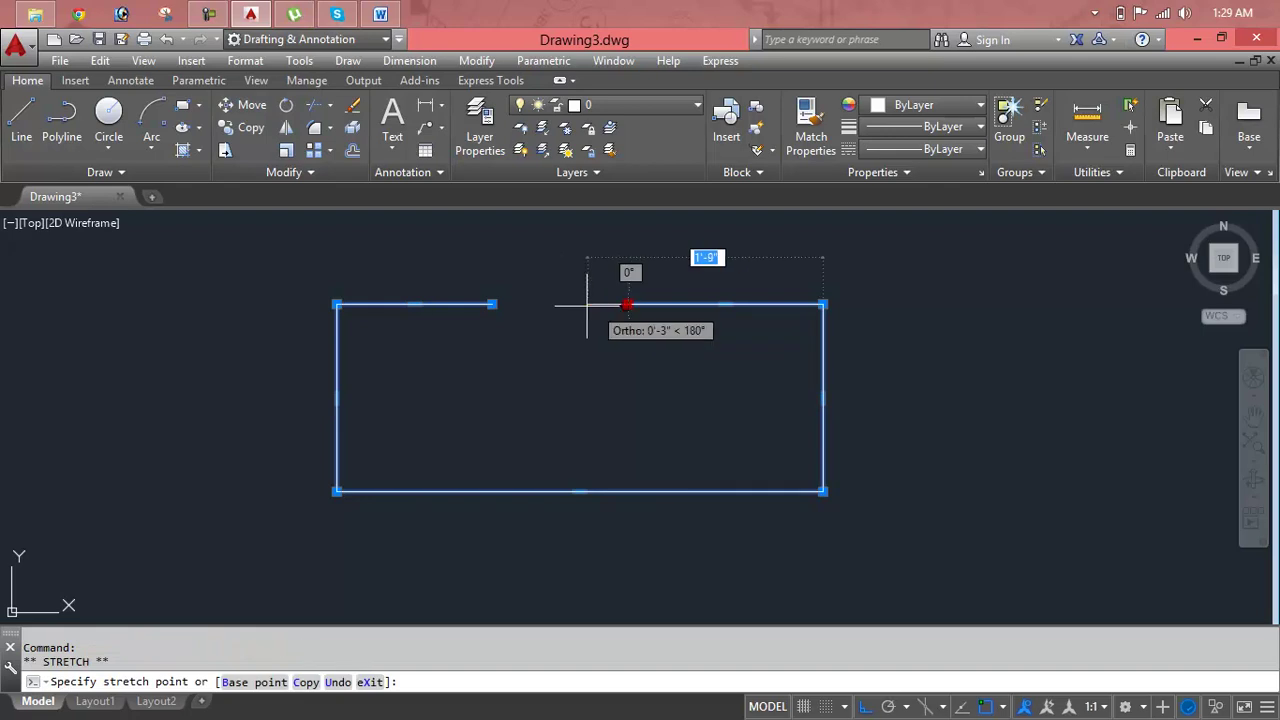
click(559, 304)
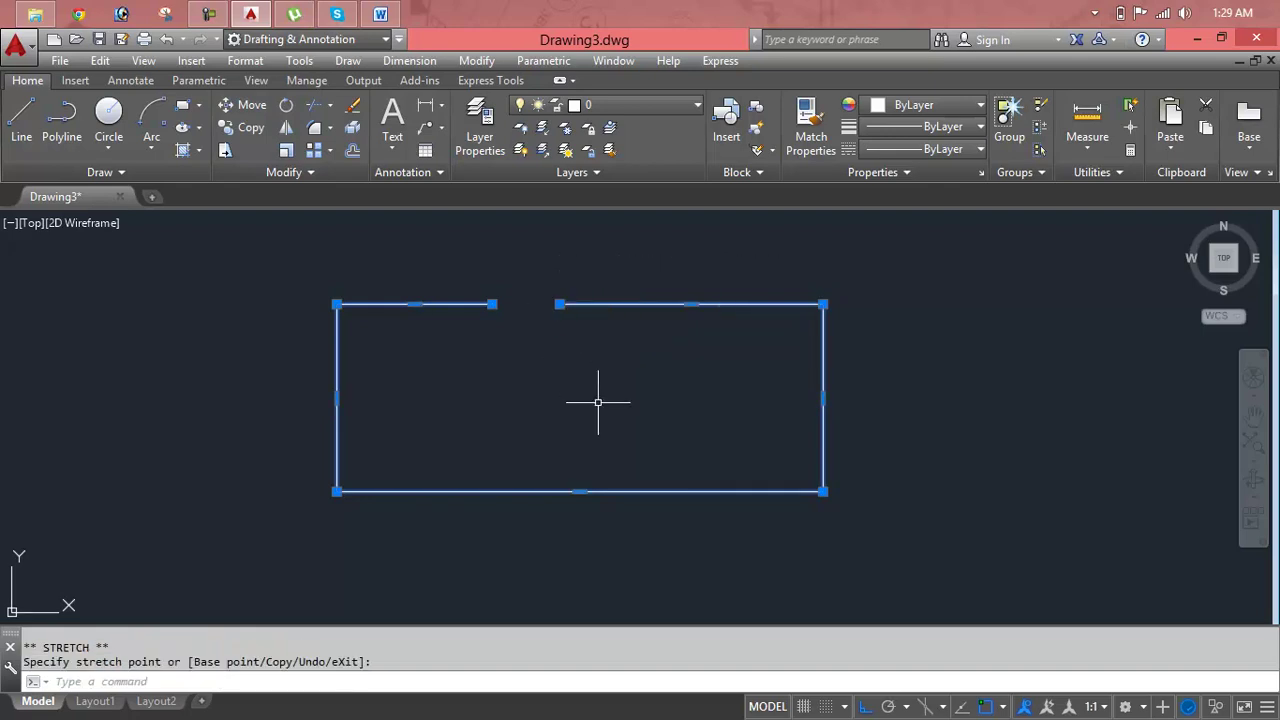
key(Escape)
key(Escape)
scroll(598, 402, down, 2)
middle_drag(597, 400, 563, 339)
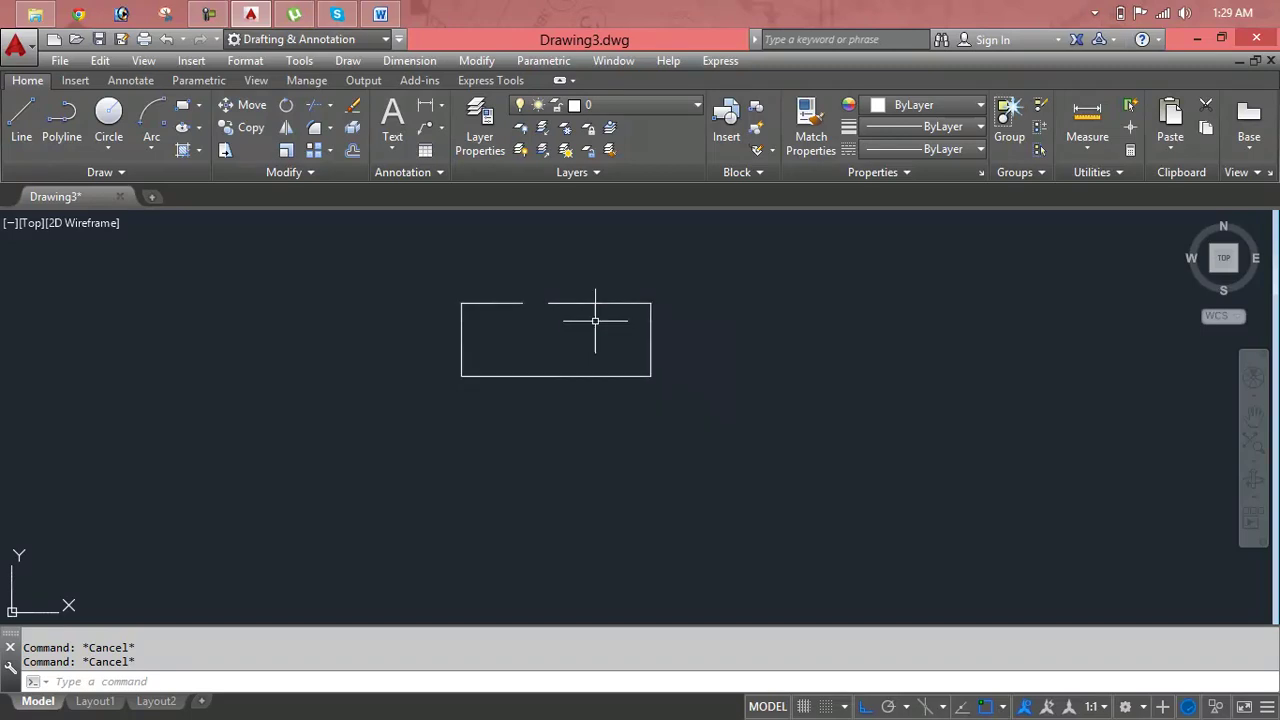
text(rec)
key(Return)
click(754, 310)
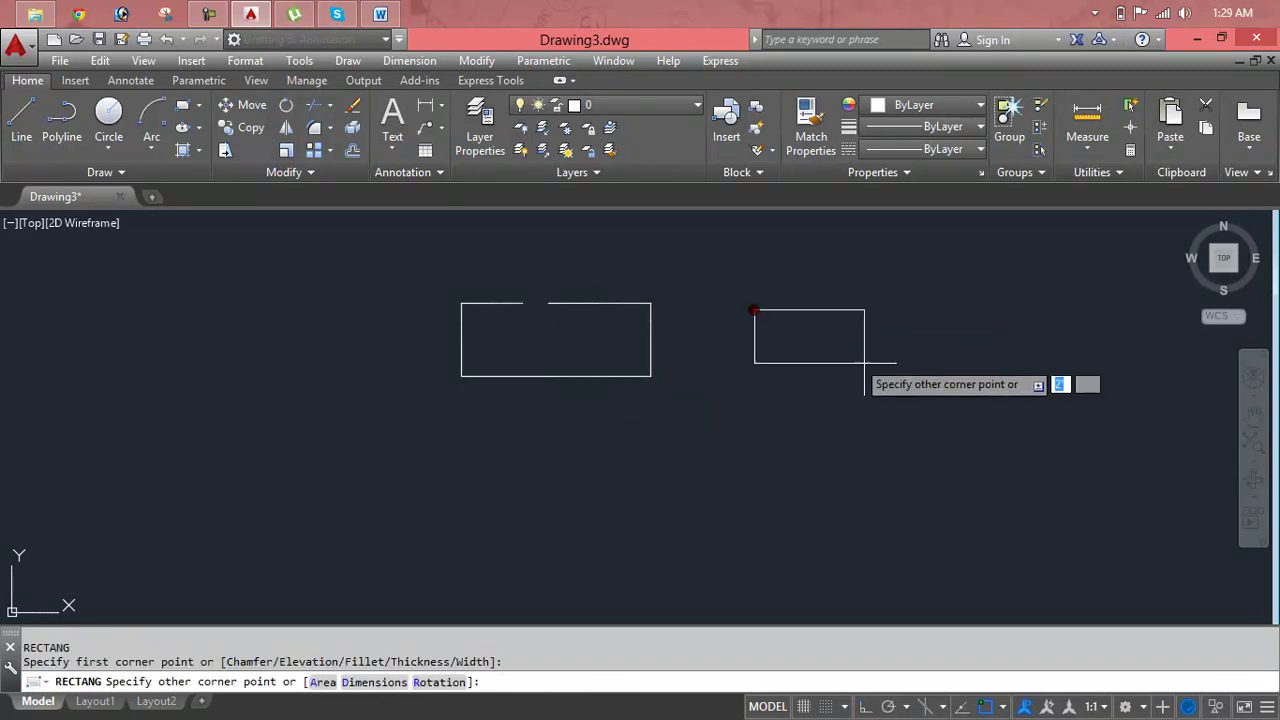
click(993, 399)
key(Escape)
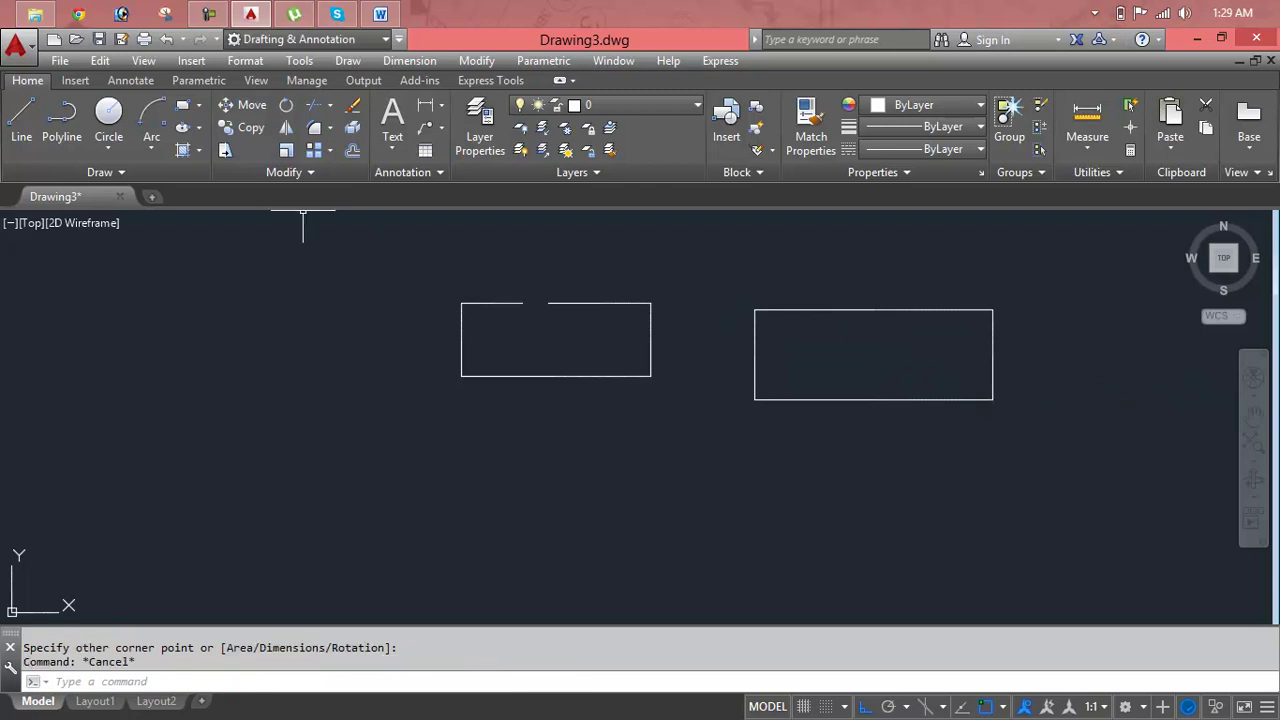
click(294, 182)
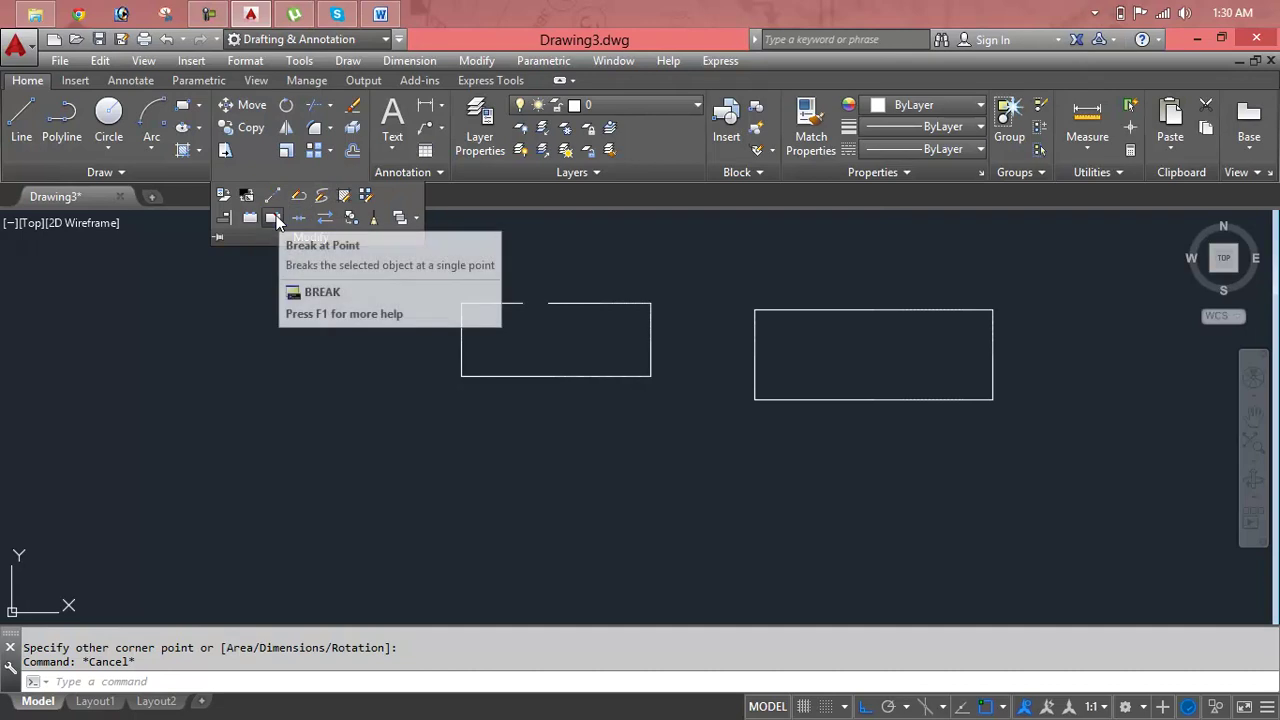
click(272, 217)
click(828, 310)
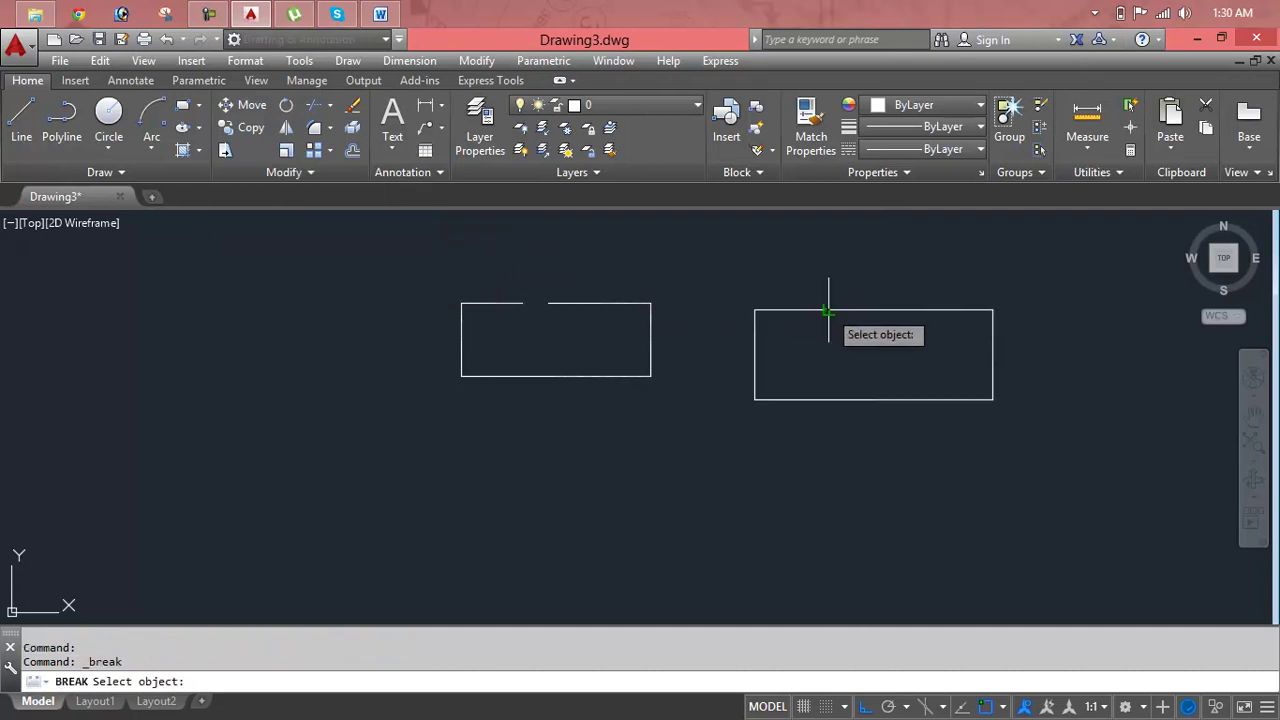
click(873, 311)
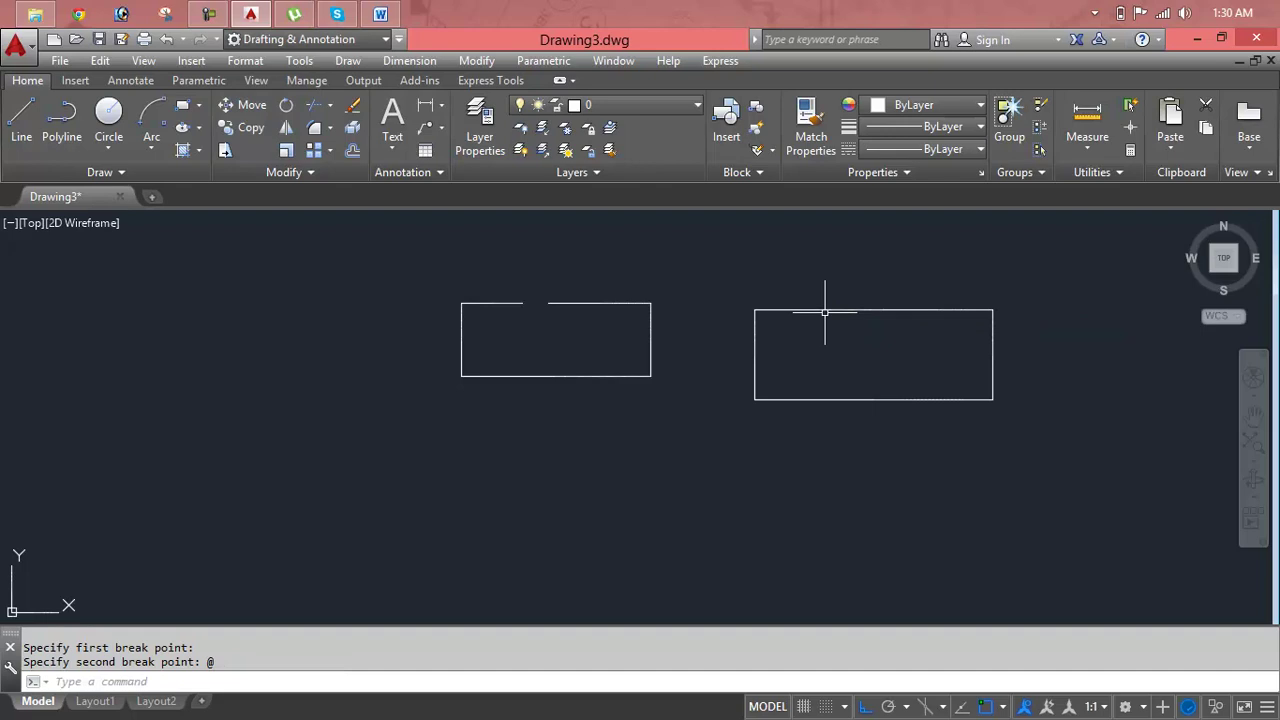
click(825, 311)
key(Delete)
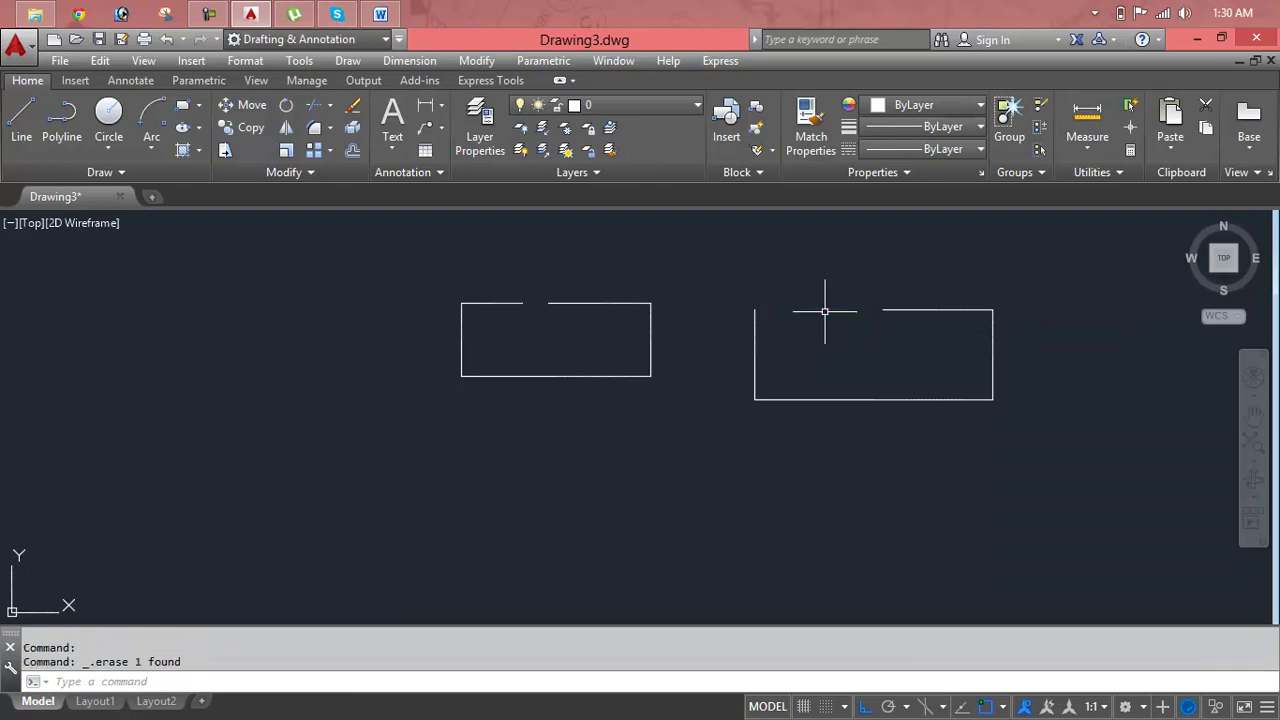
click(897, 311)
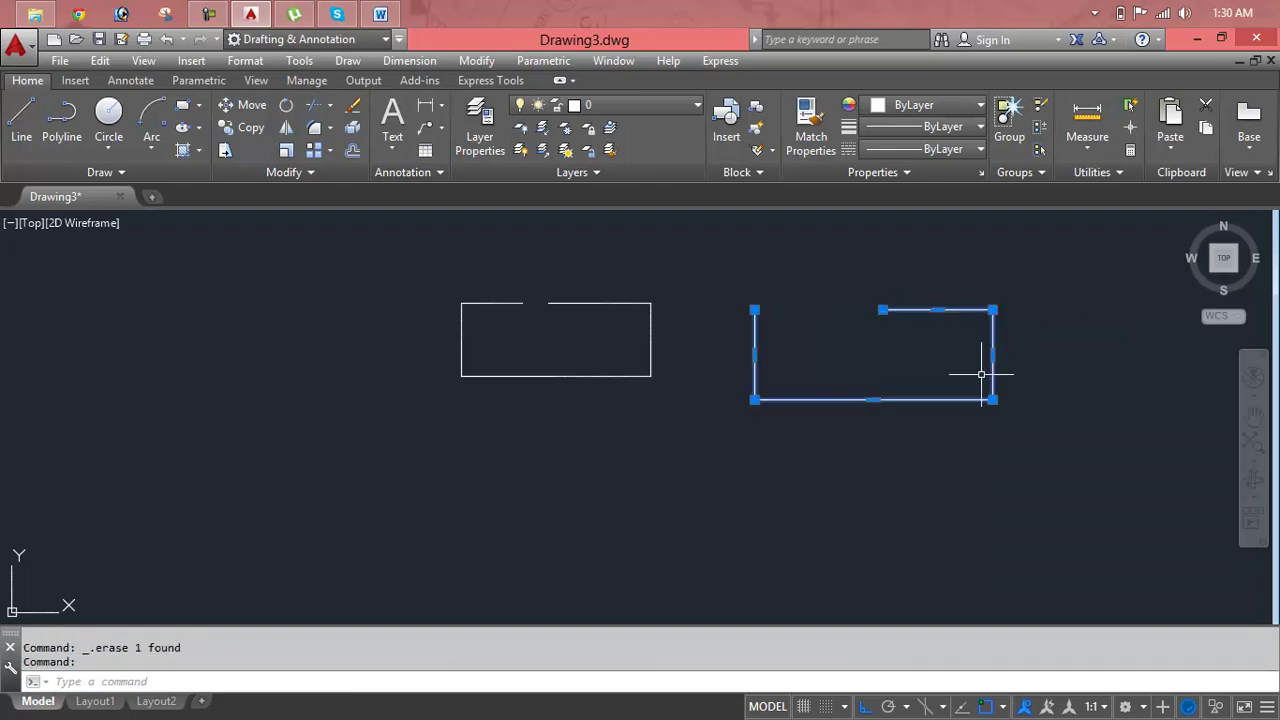
click(882, 311)
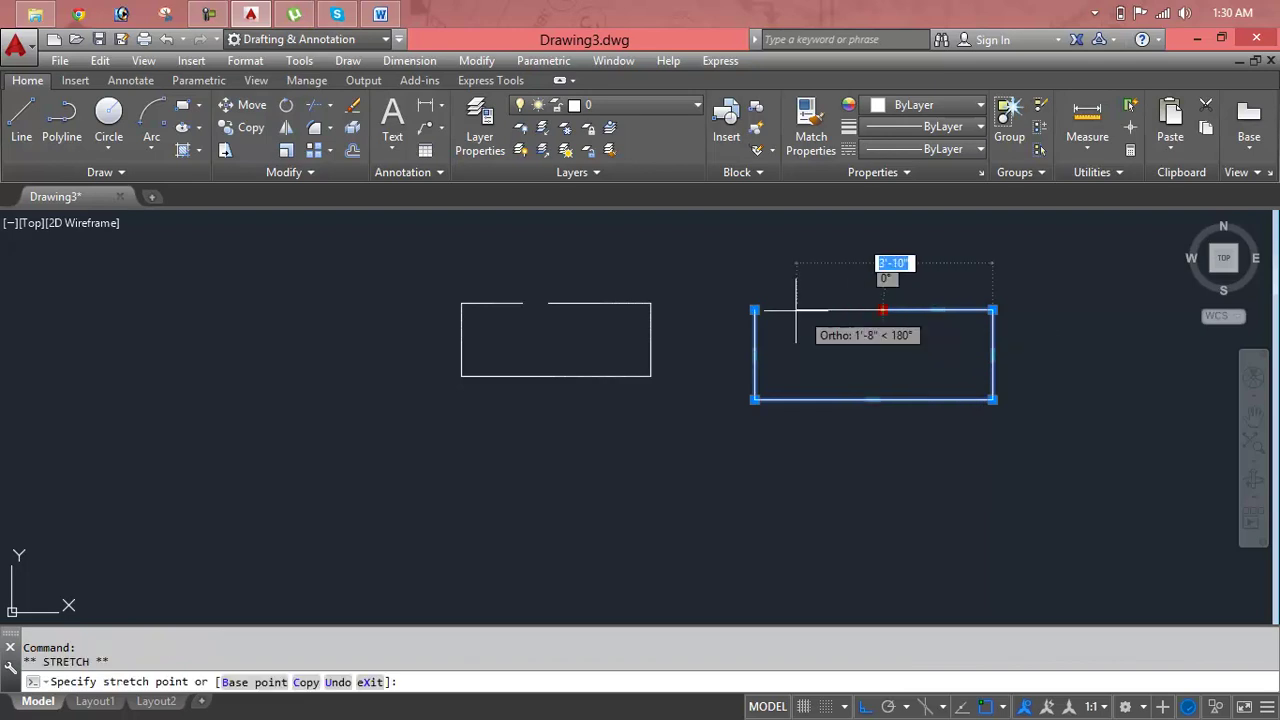
click(758, 310)
key(Escape)
key(Escape)
click(1040, 291)
click(912, 355)
Select the gapped rectangle with a crossing window and delete it.
key(Delete)
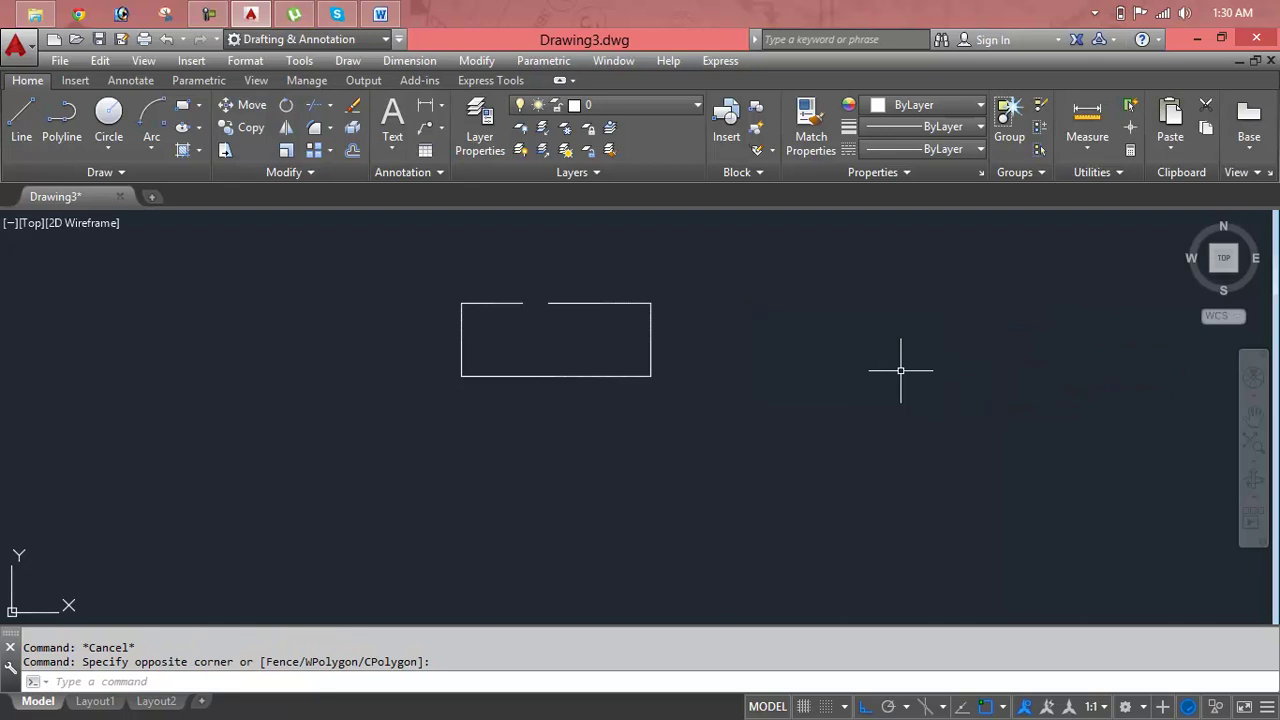
click(630, 299)
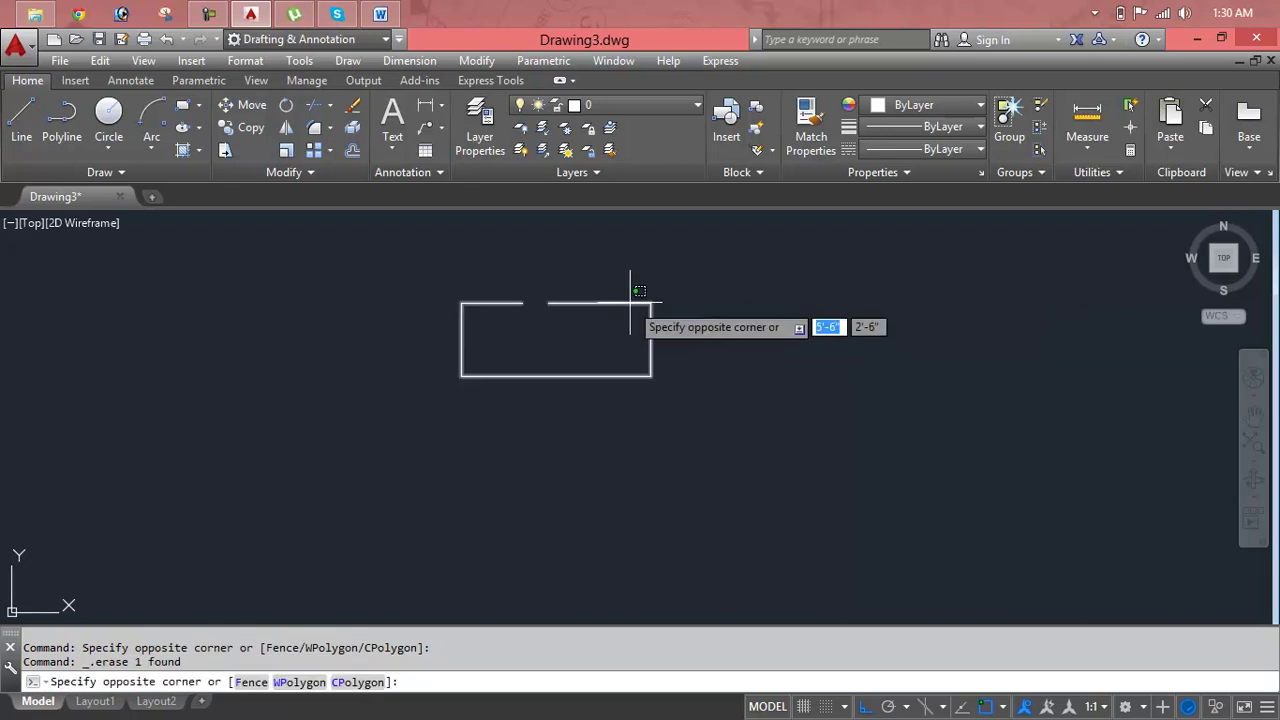
click(626, 297)
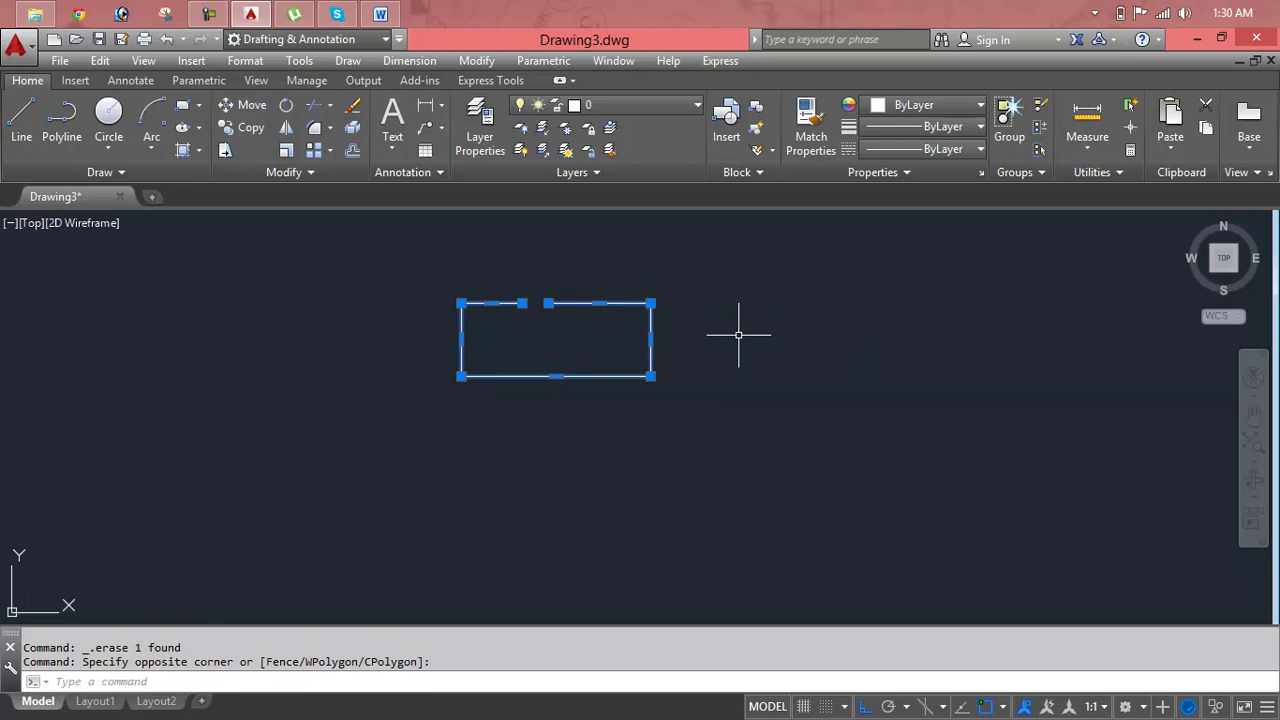
key(Escape)
key(Escape)
click(750, 298)
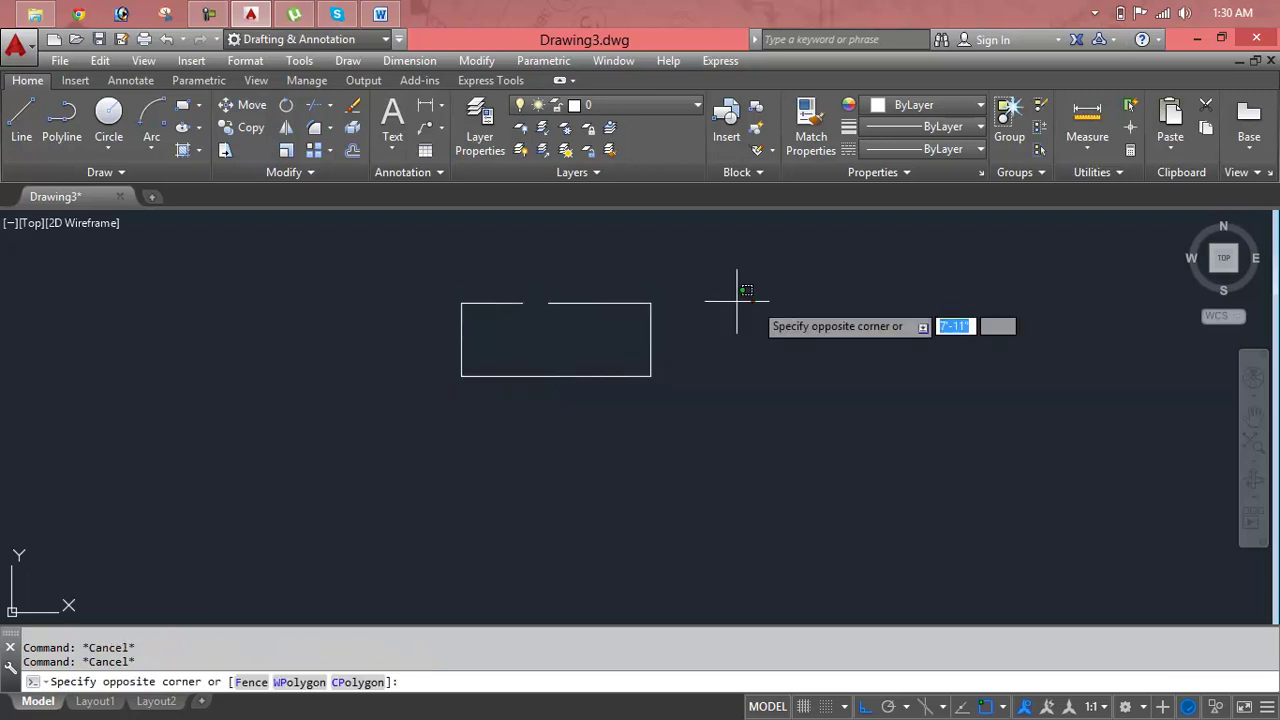
click(510, 402)
key(Delete)
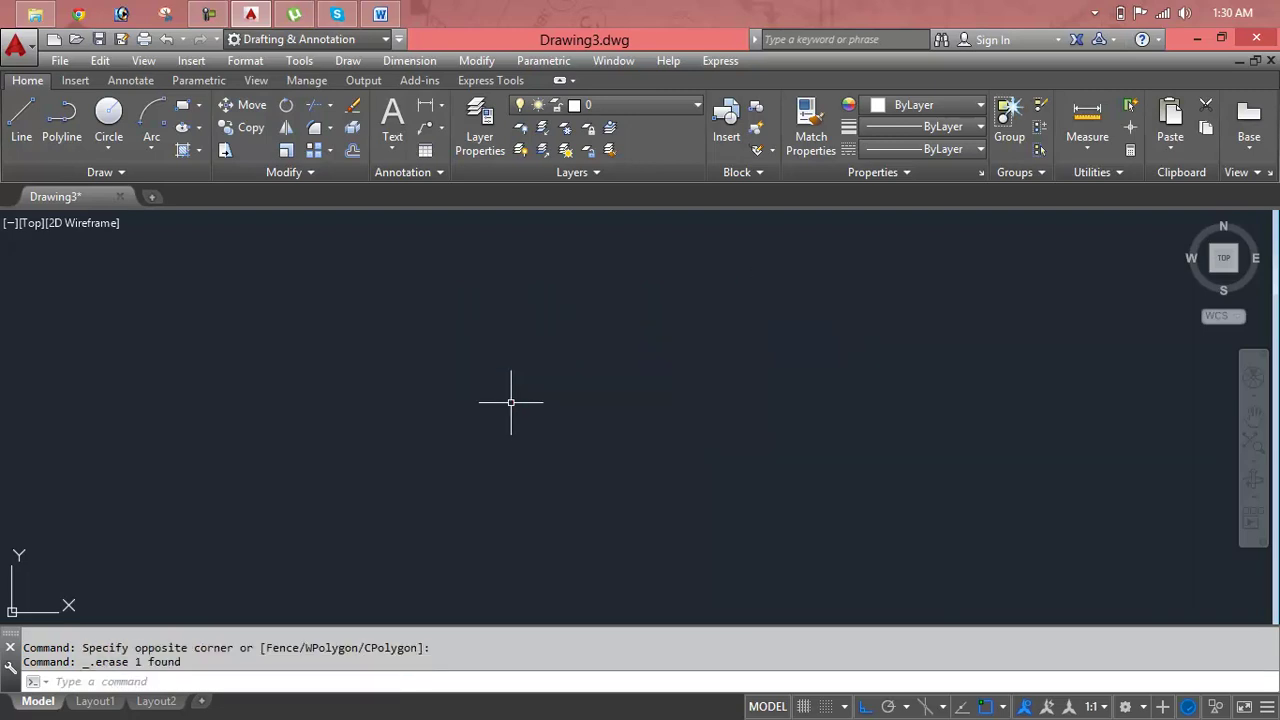
click(108, 148)
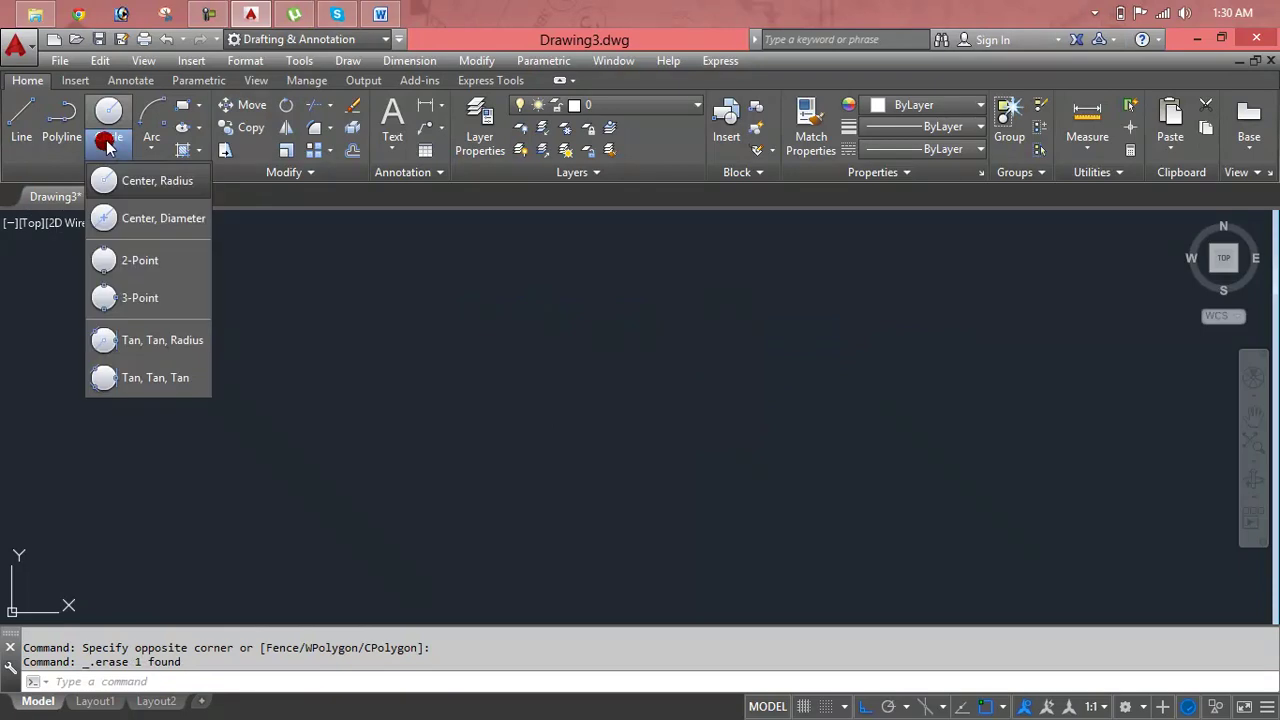
click(125, 190)
click(515, 418)
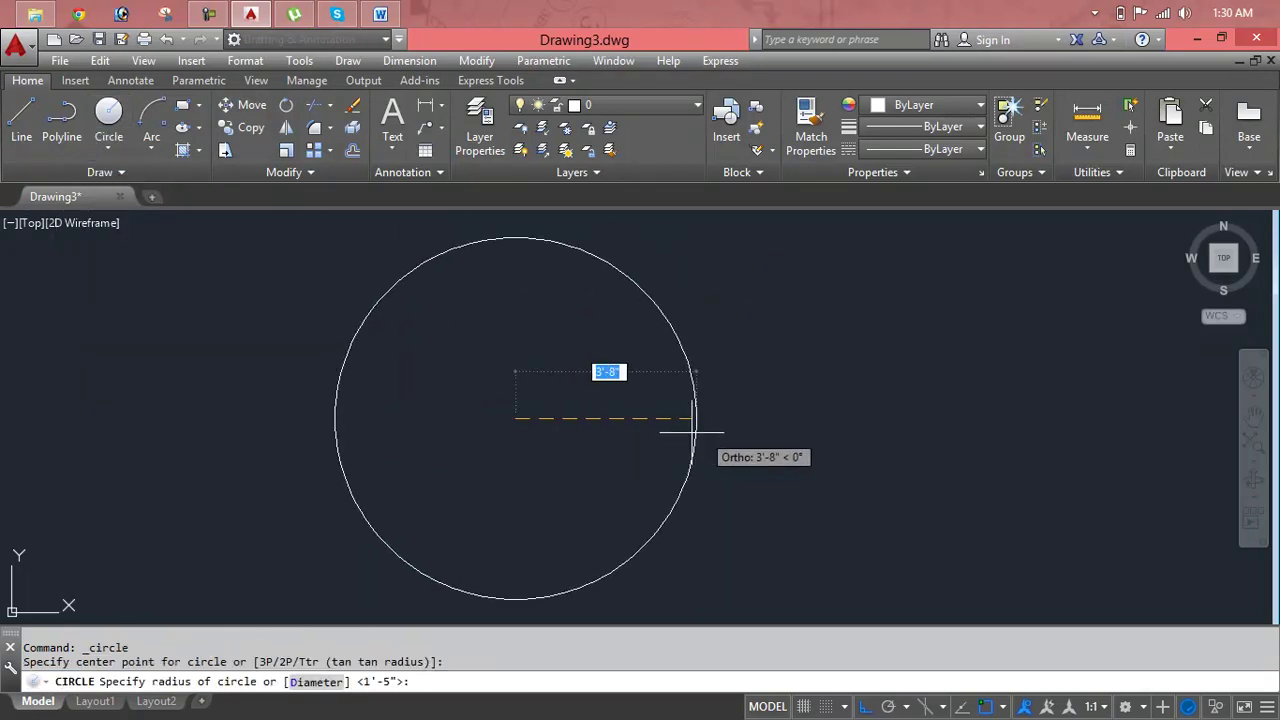
click(648, 432)
text(b)
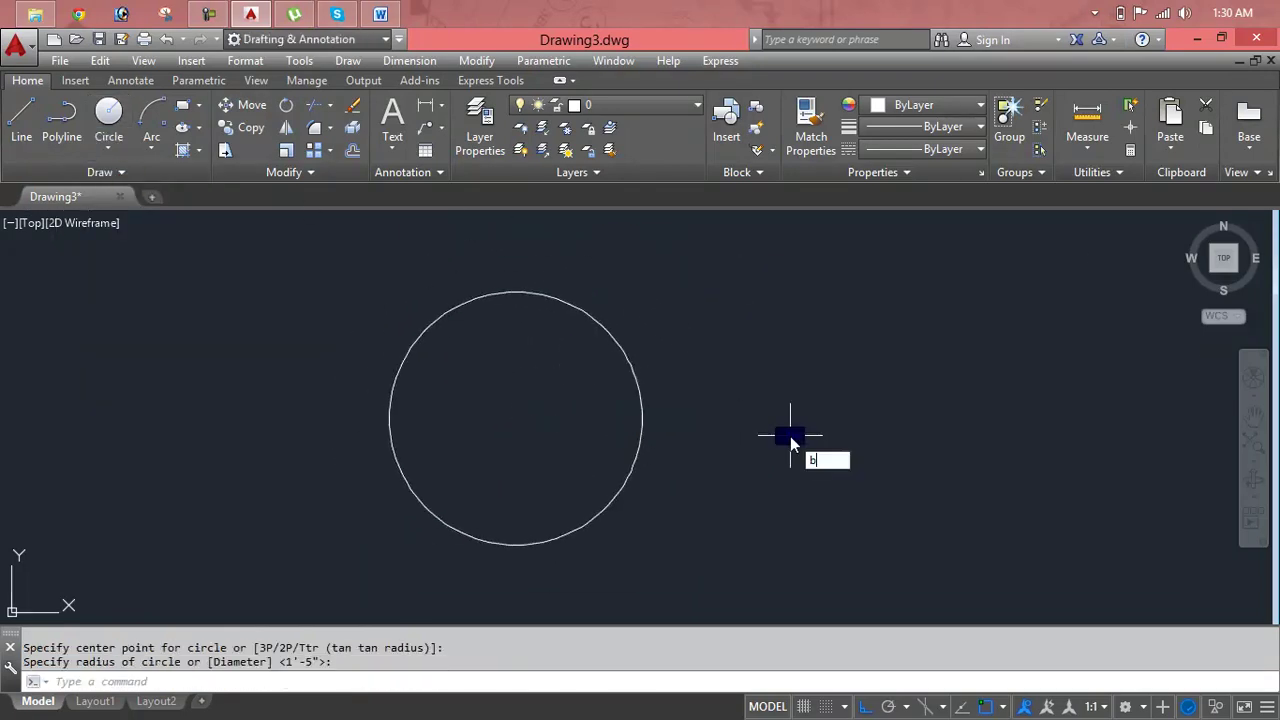
text(r)
key(Return)
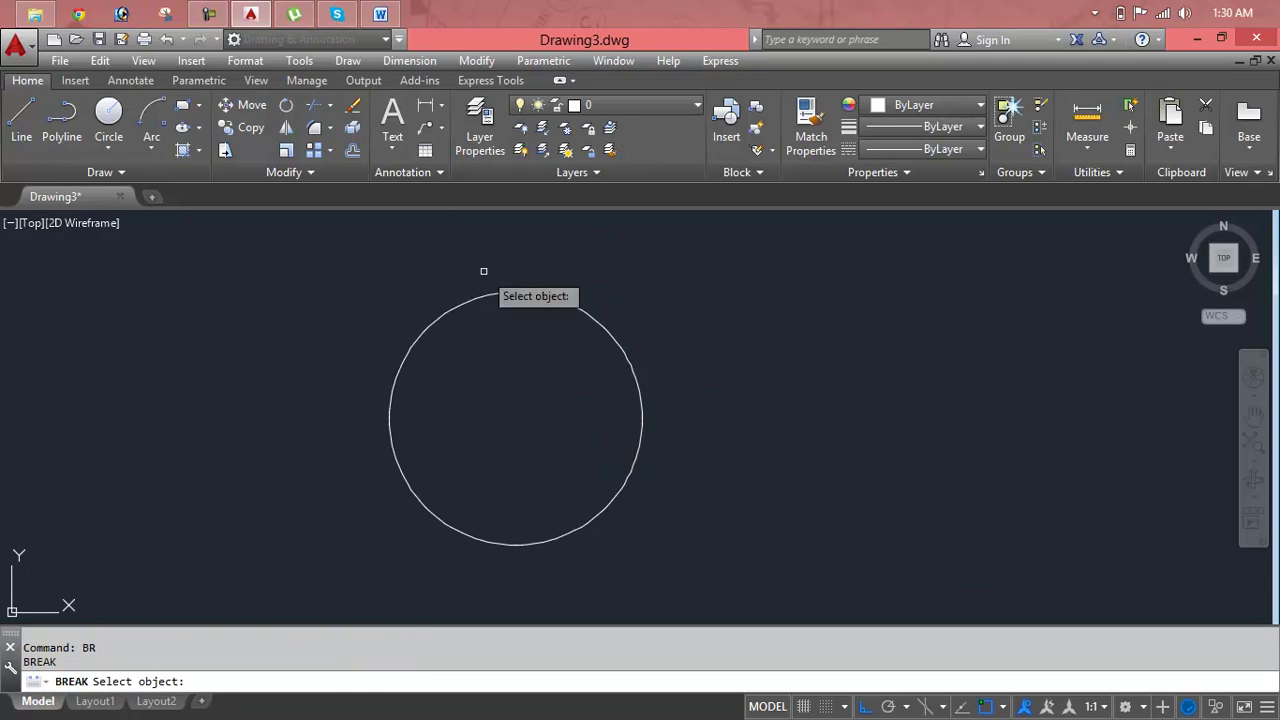
click(490, 294)
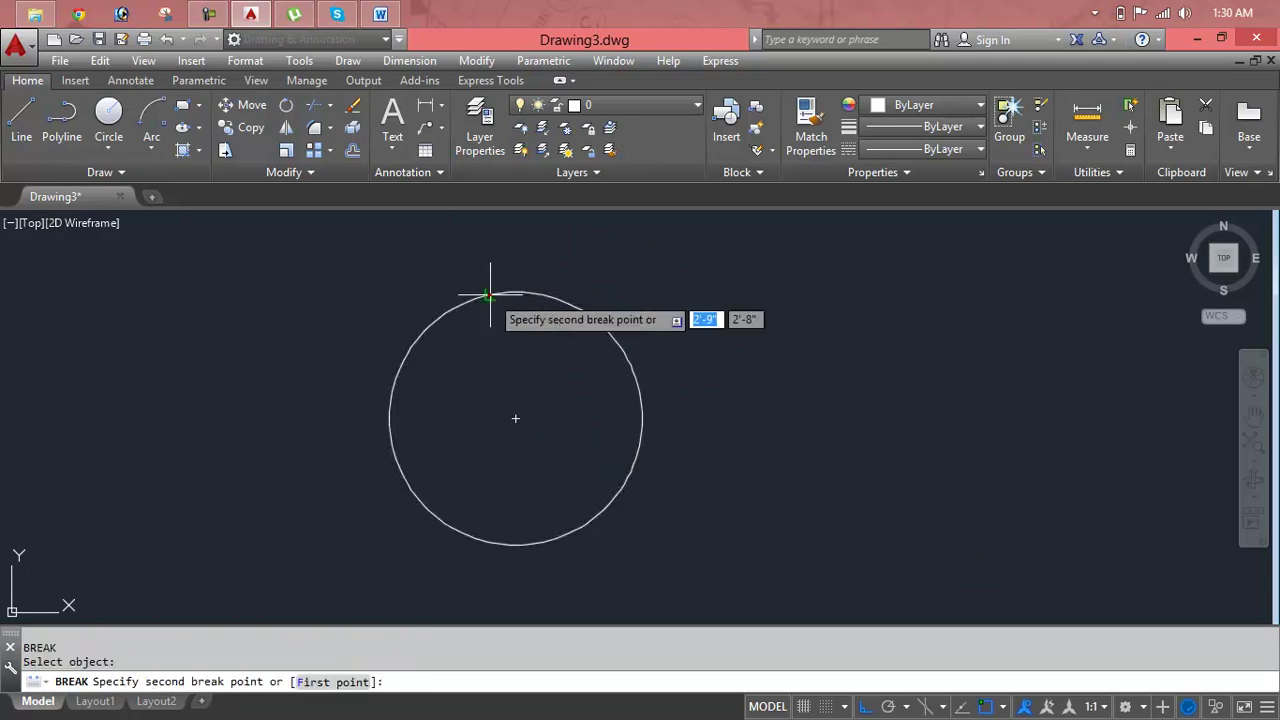
click(642, 418)
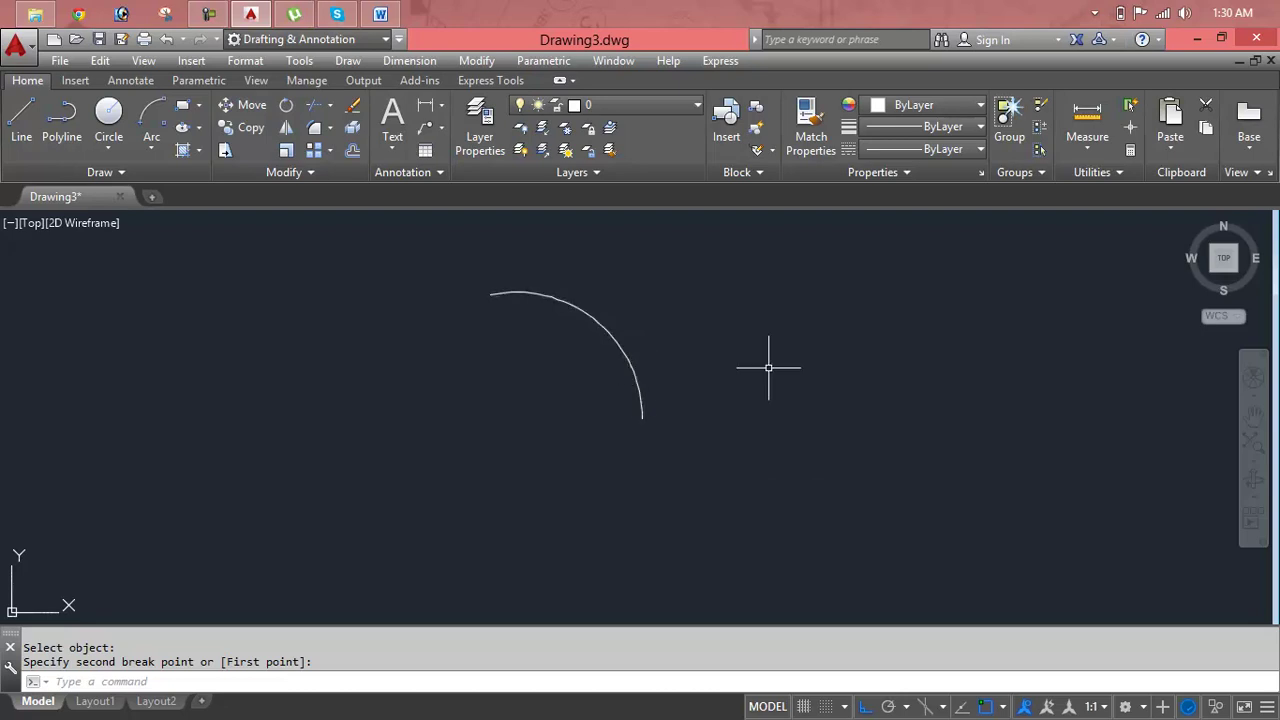
key(ctrl+z)
key(Escape)
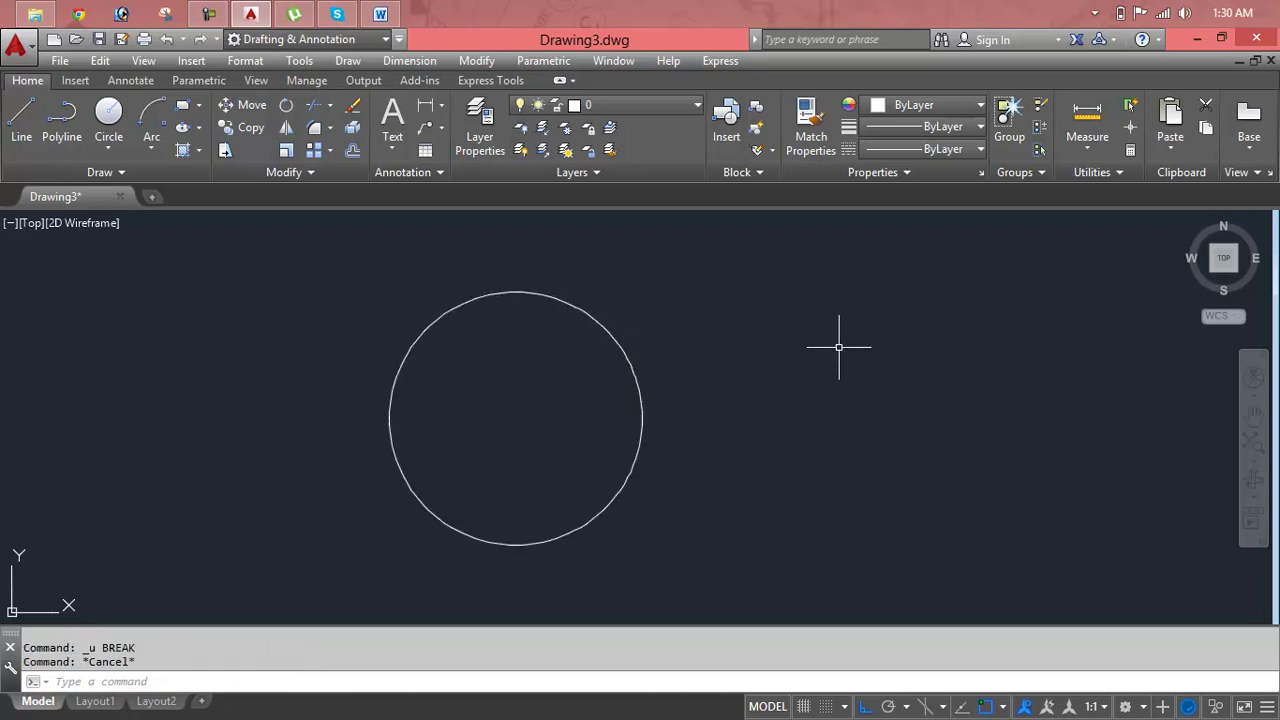
text(br)
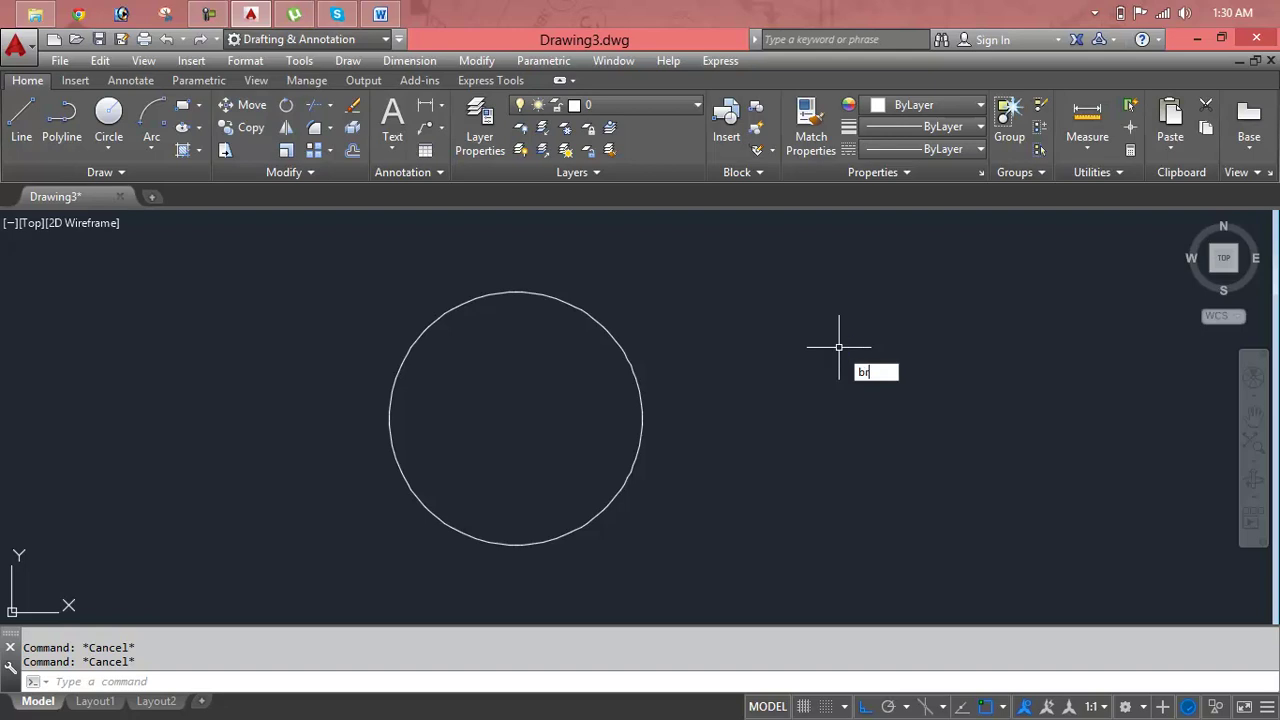
key(Return)
click(612, 345)
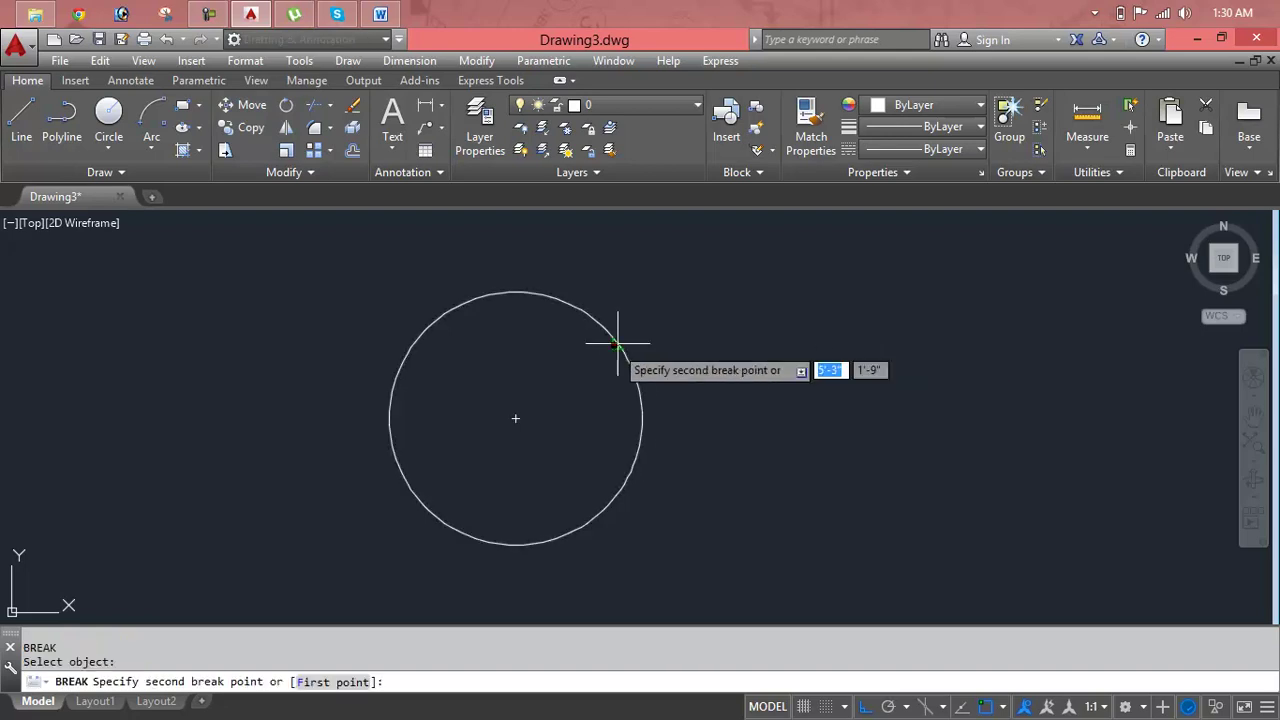
right_click(614, 345)
click(658, 359)
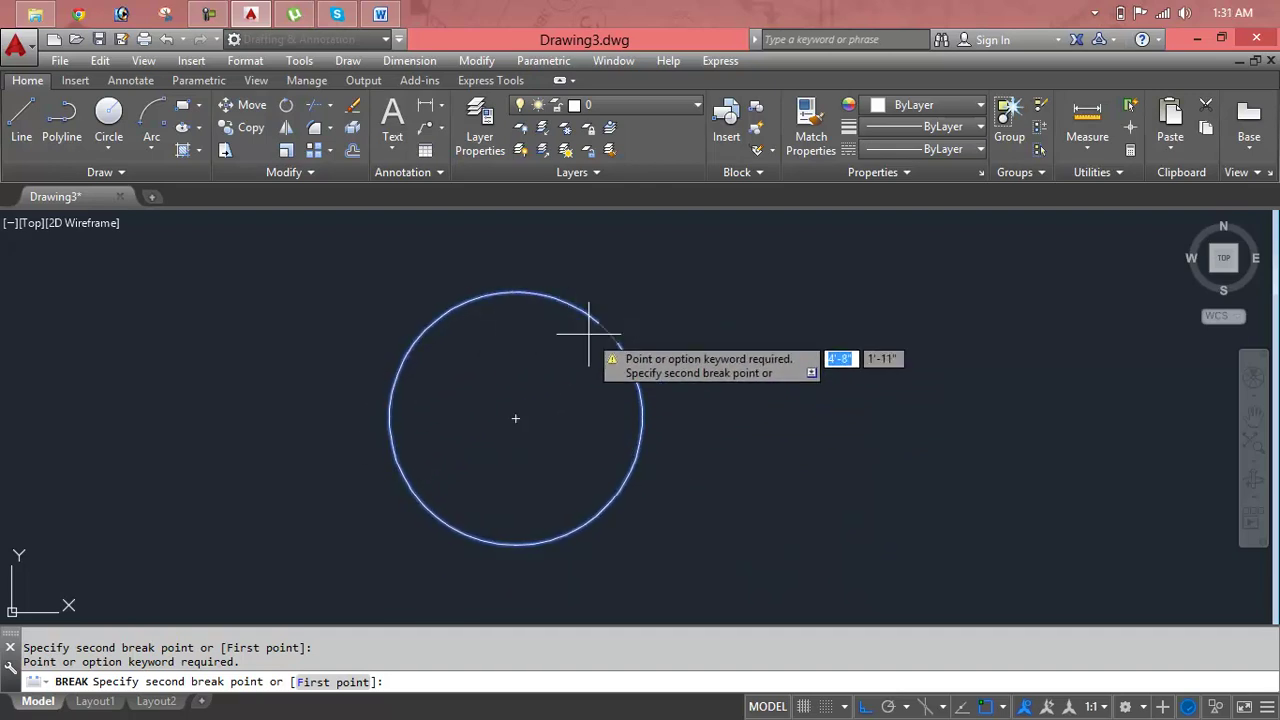
click(566, 307)
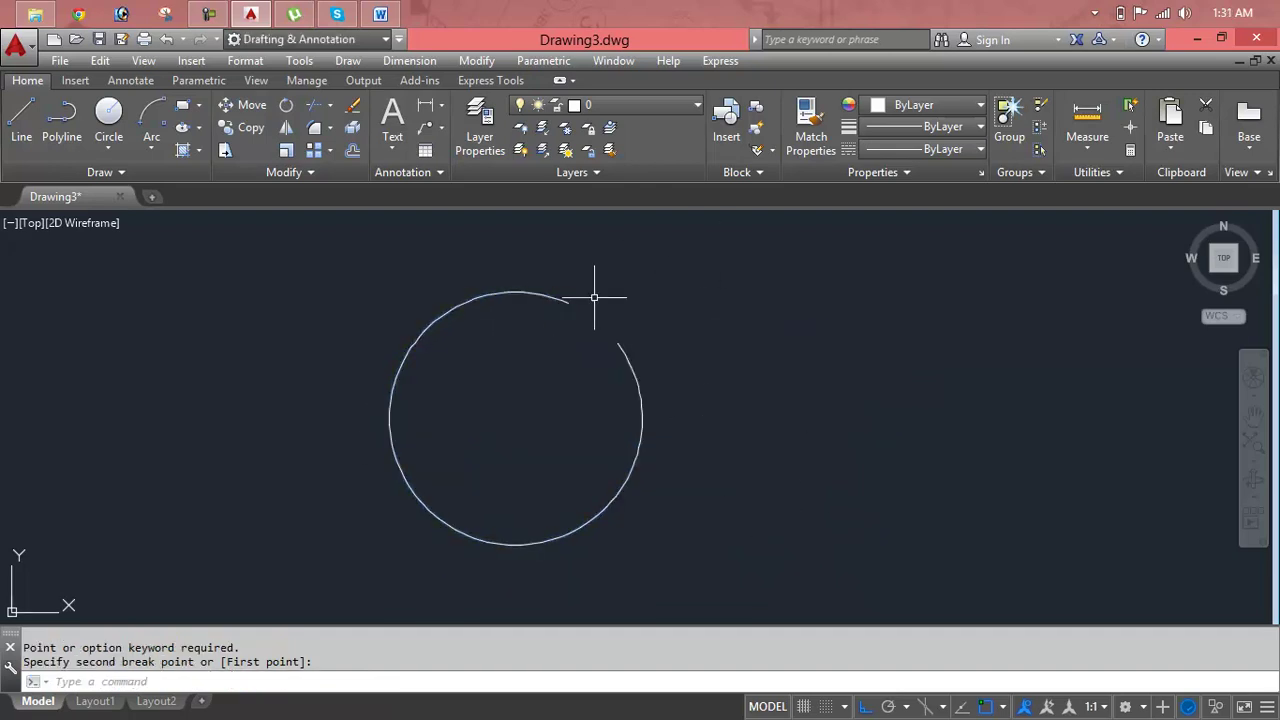
click(505, 293)
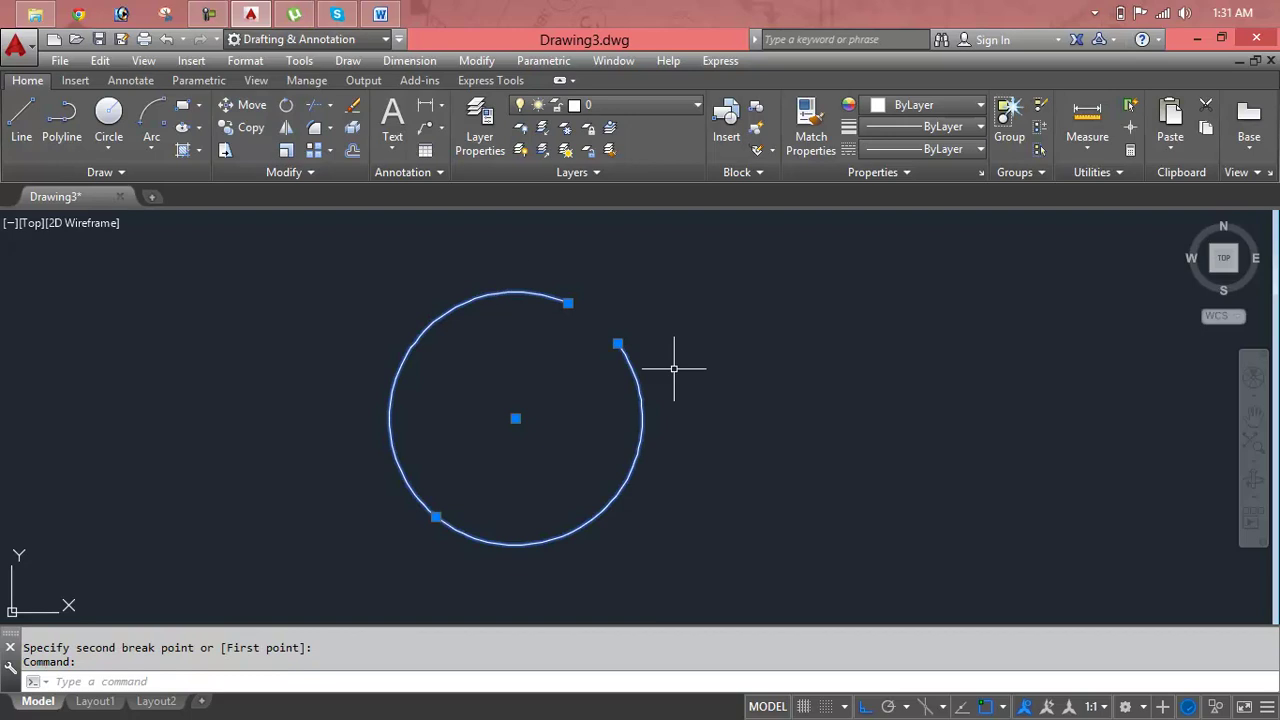
key(ctrl+z)
click(696, 368)
click(545, 388)
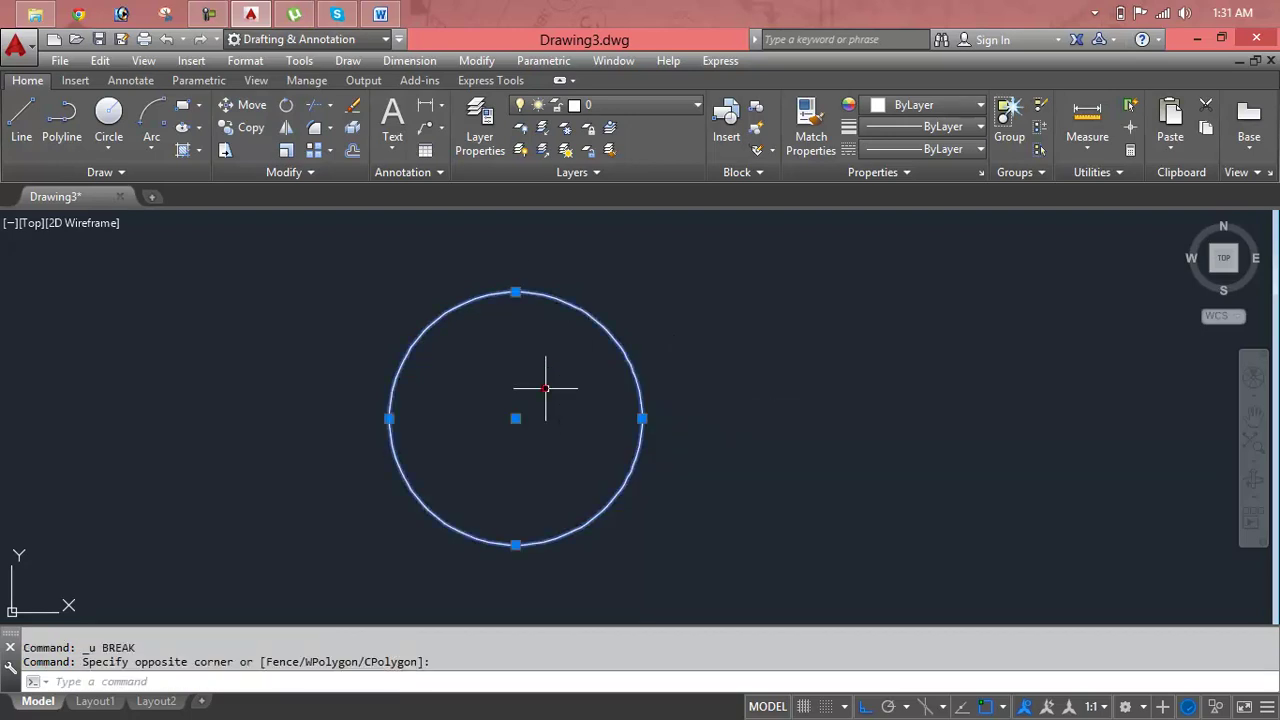
key(Delete)
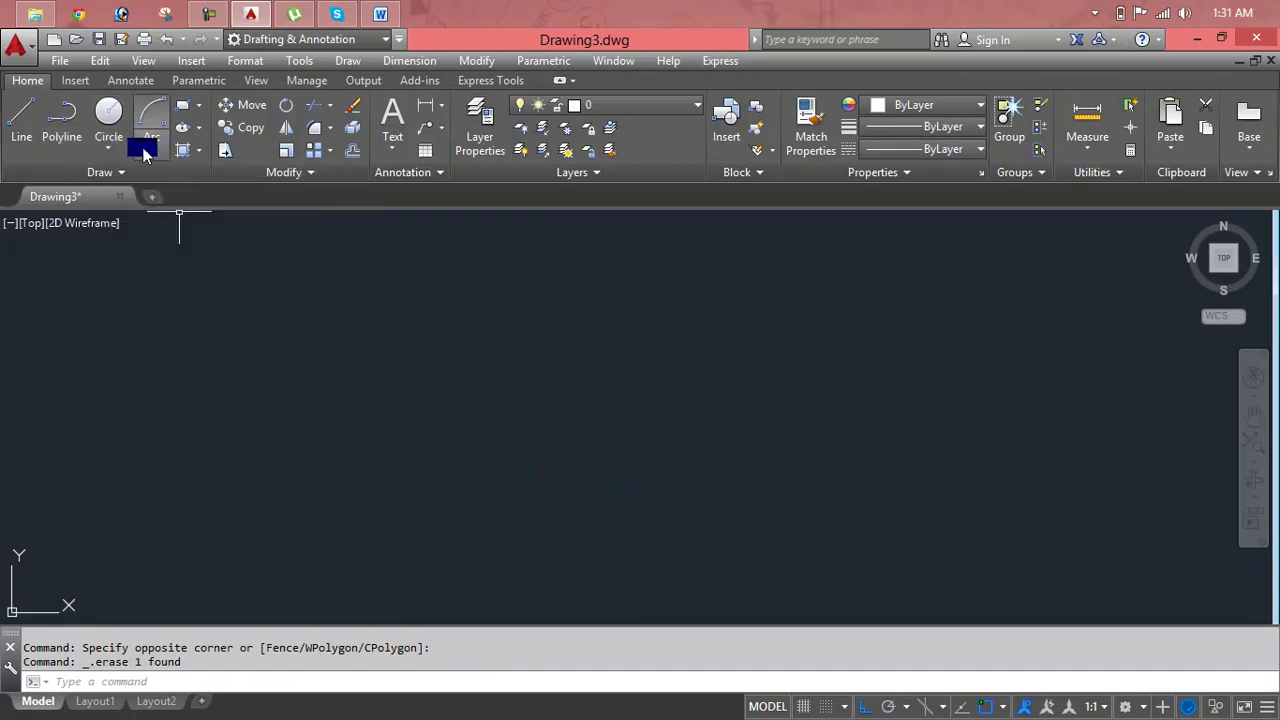
Draw a three-point arc from left to right with Ortho turned off.
click(145, 148)
click(190, 178)
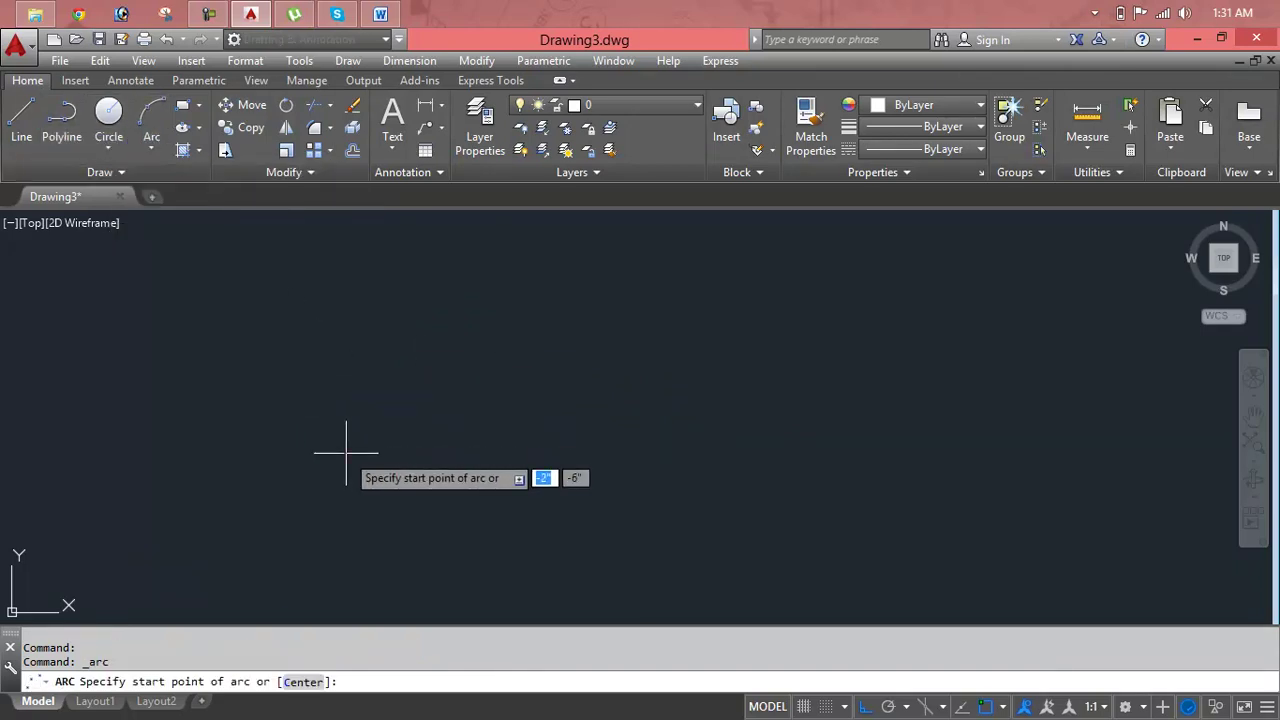
click(346, 453)
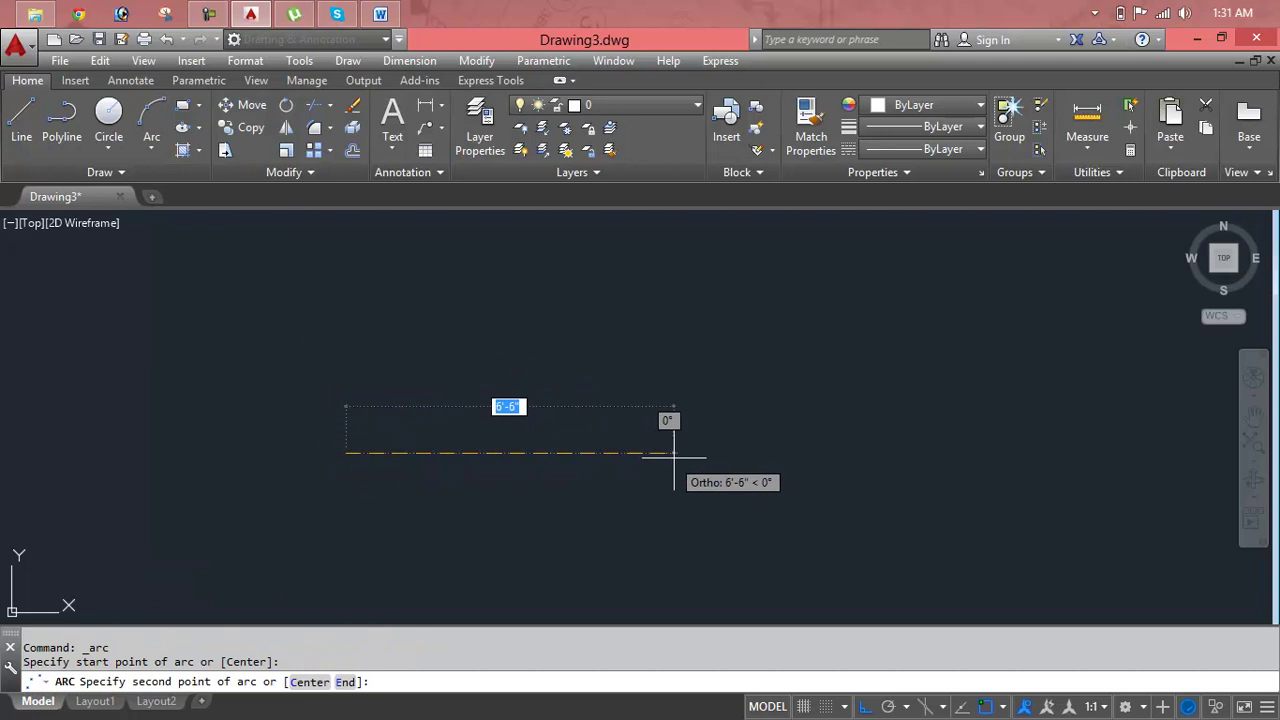
key(F8)
click(584, 286)
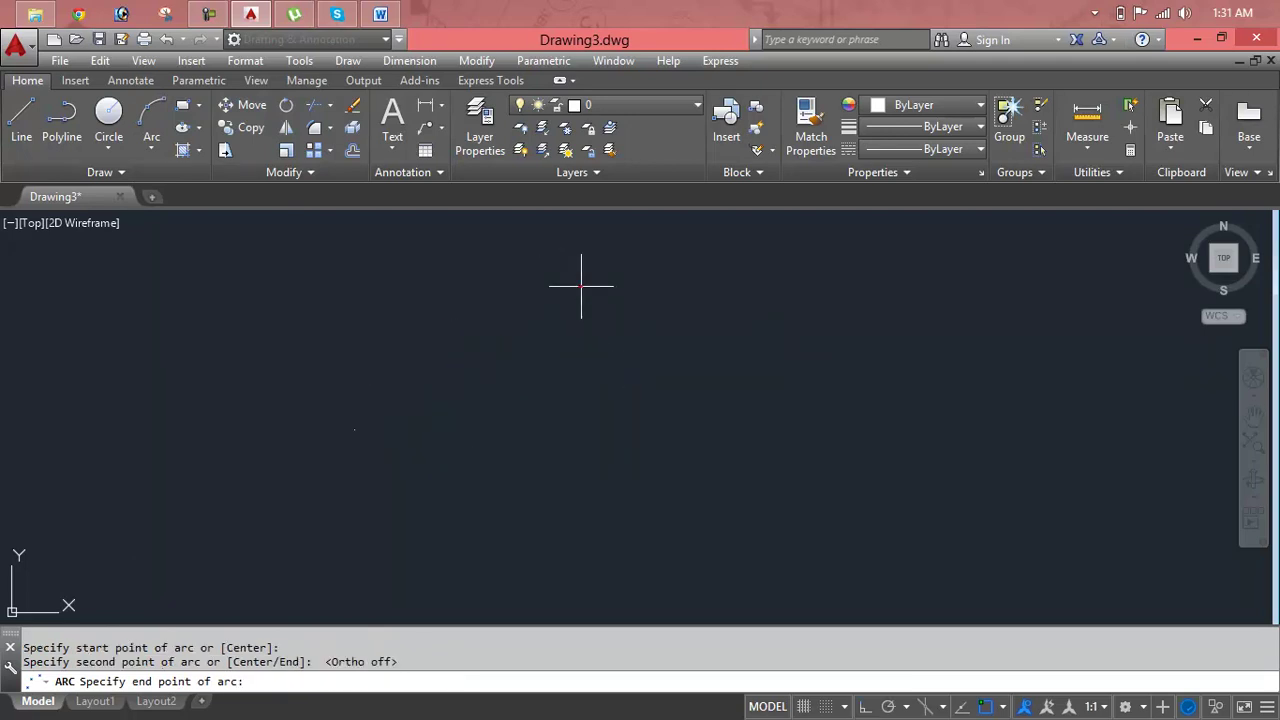
click(934, 427)
key(Escape)
key(Escape)
Break the arc near its right end, cutting a section away.
text(b)
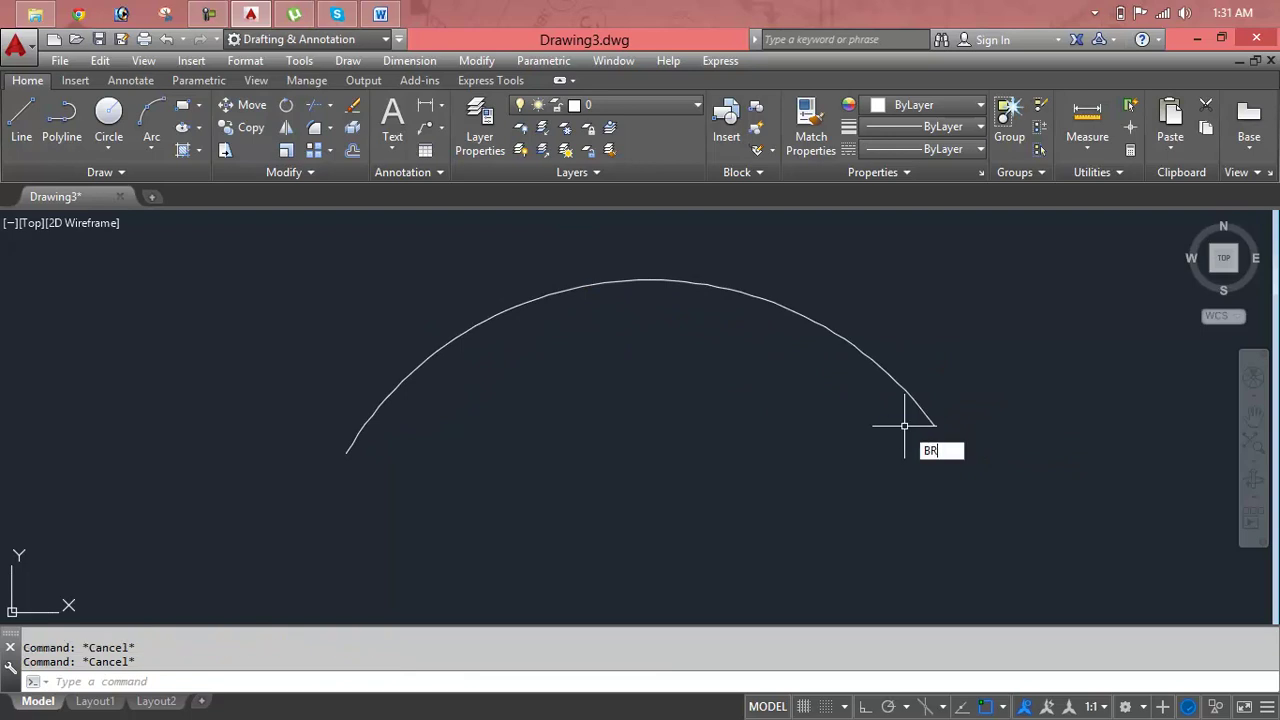
key(Return)
click(914, 402)
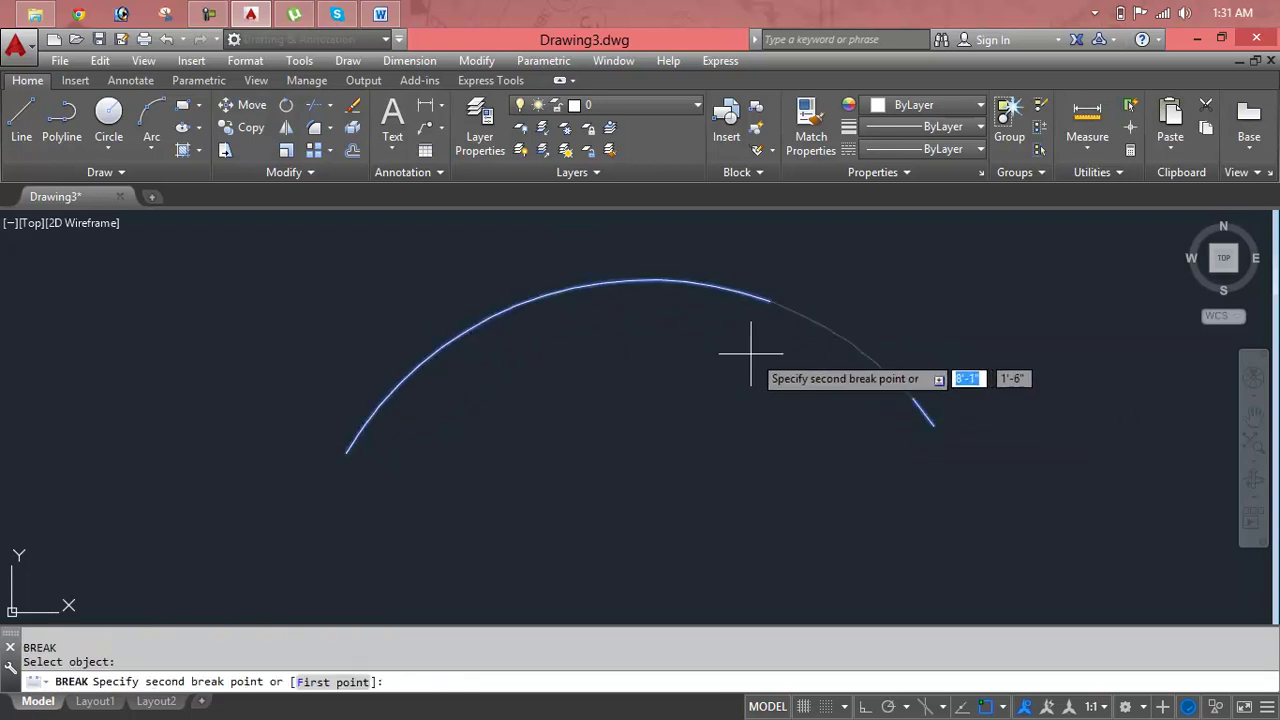
click(660, 302)
click(1040, 336)
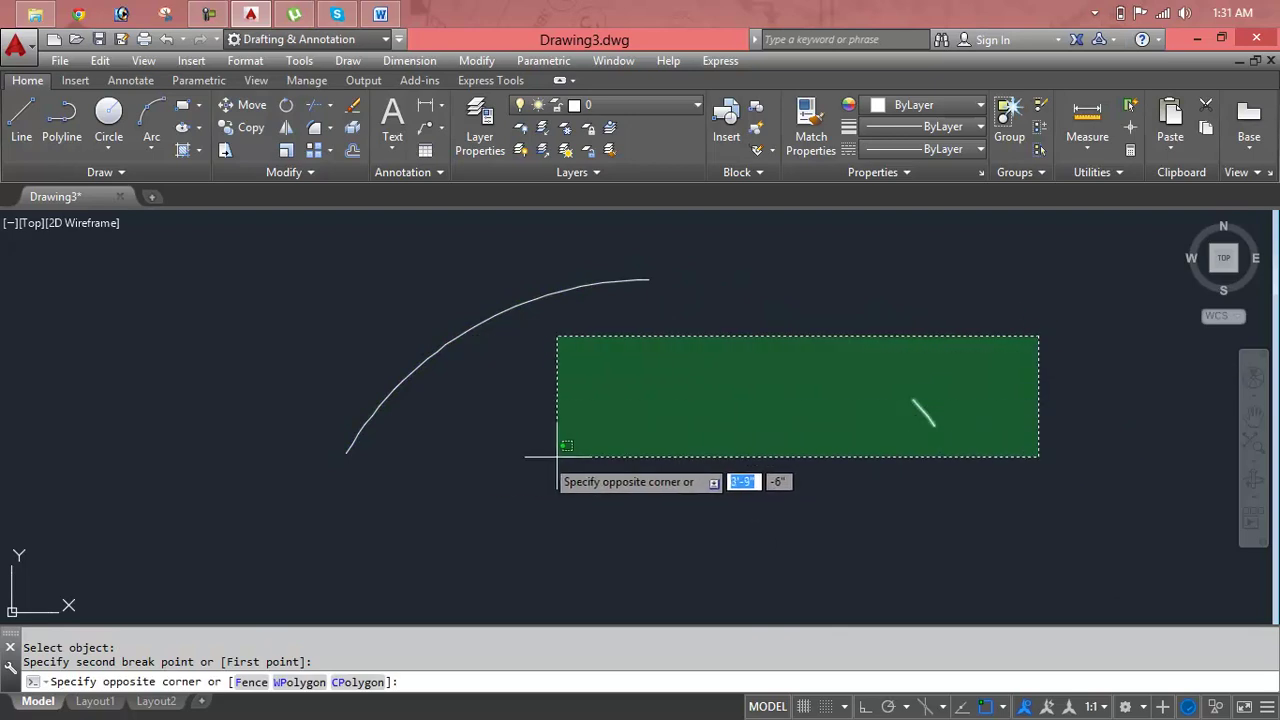
key(Escape)
Window-select both broken arc pieces and delete them.
key(Escape)
click(924, 412)
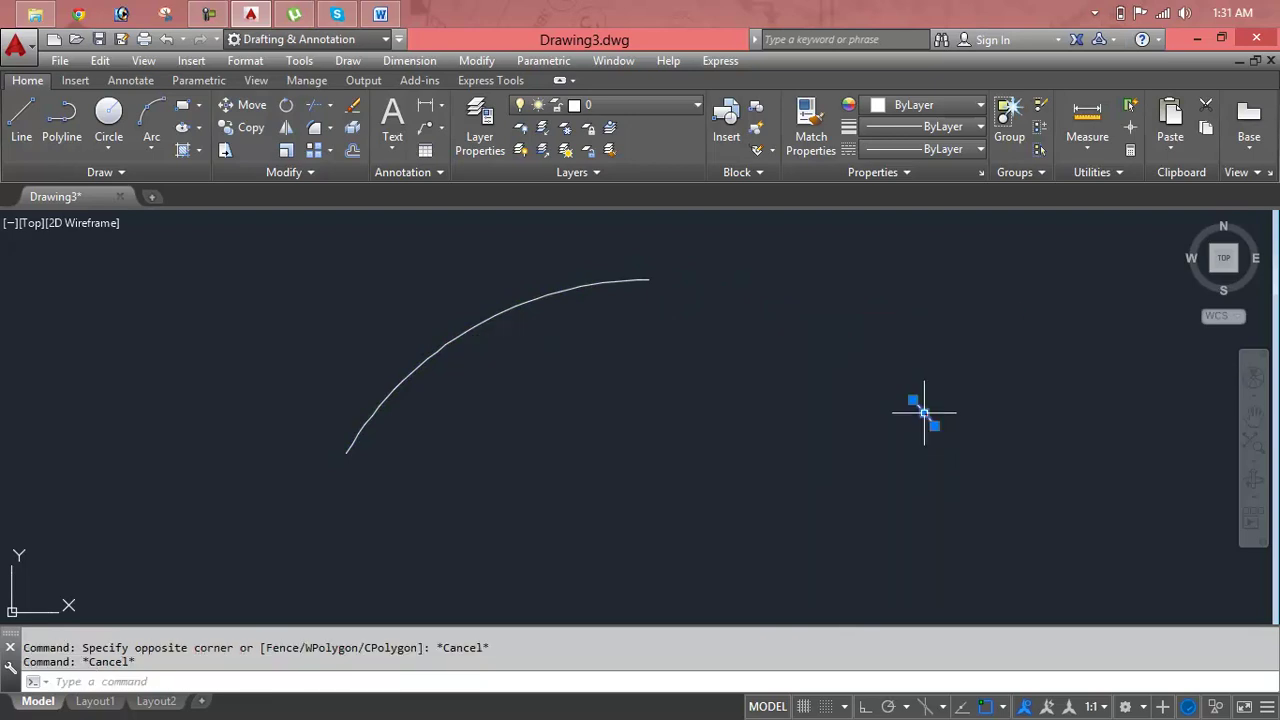
key(Escape)
click(1006, 300)
click(190, 515)
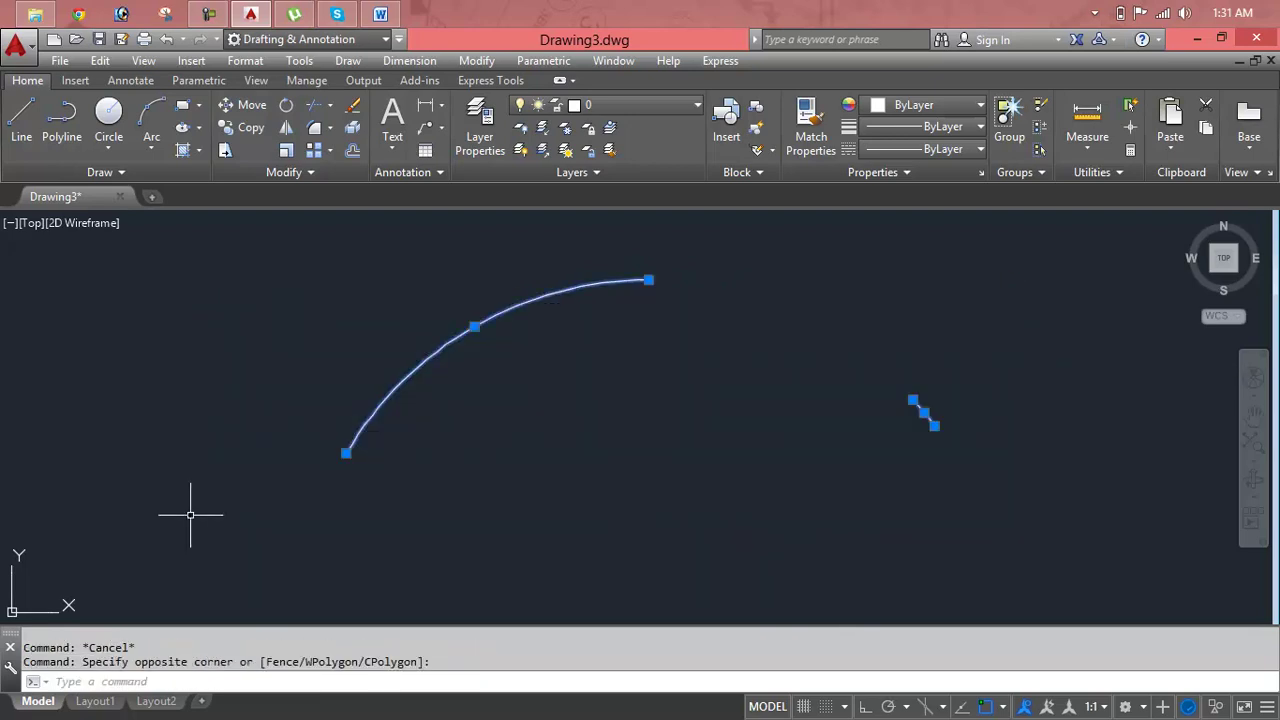
key(Delete)
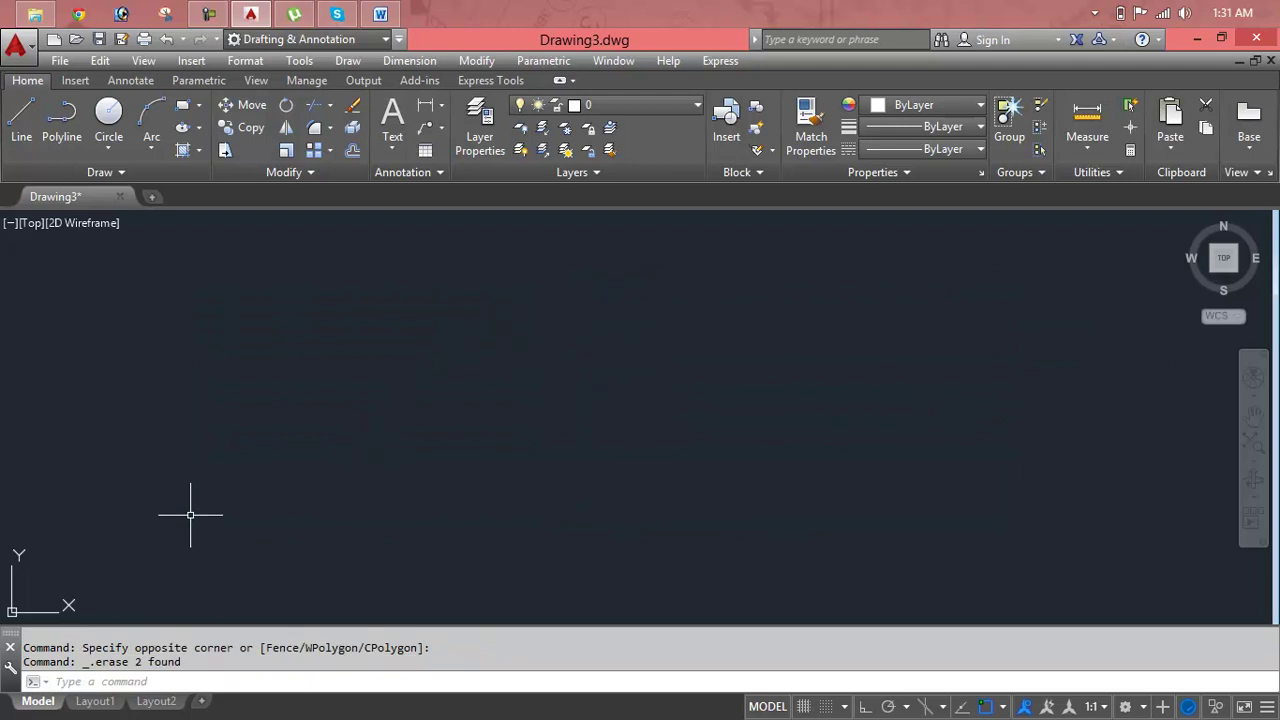
Draw a five-sided polygon inscribed in a circle with the POL command.
text(POL)
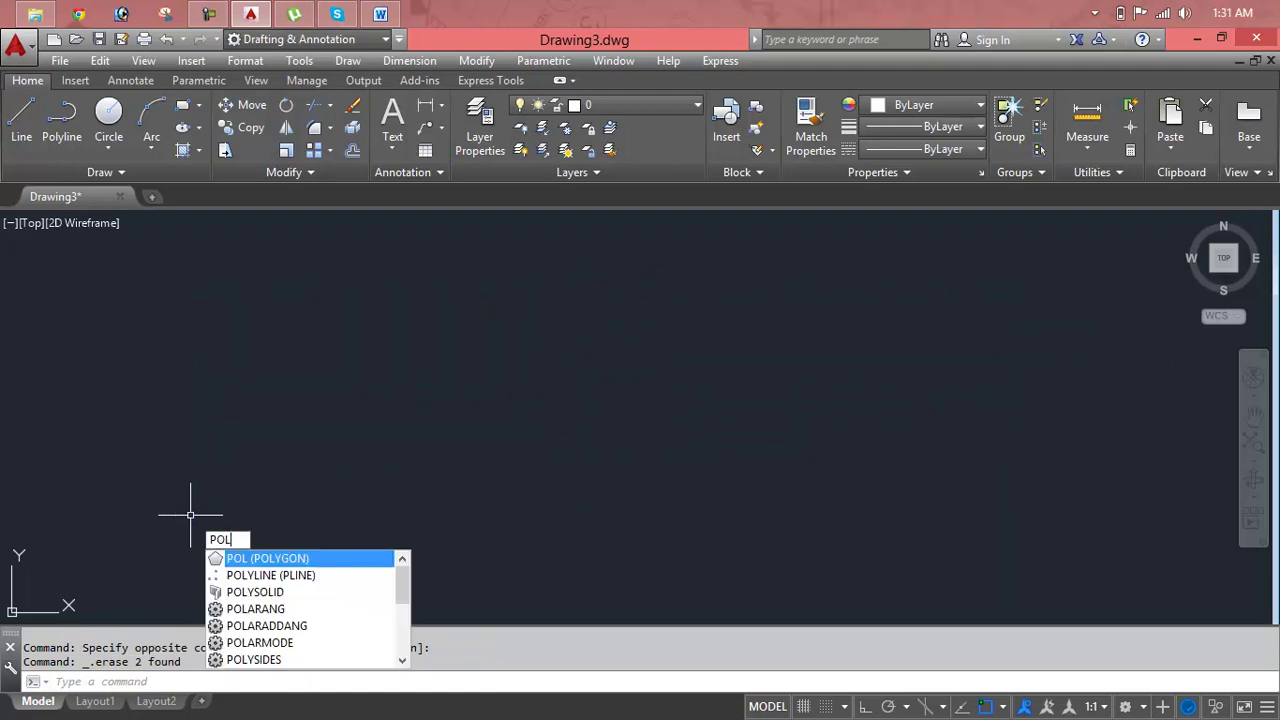
key(Return)
text(5)
key(Return)
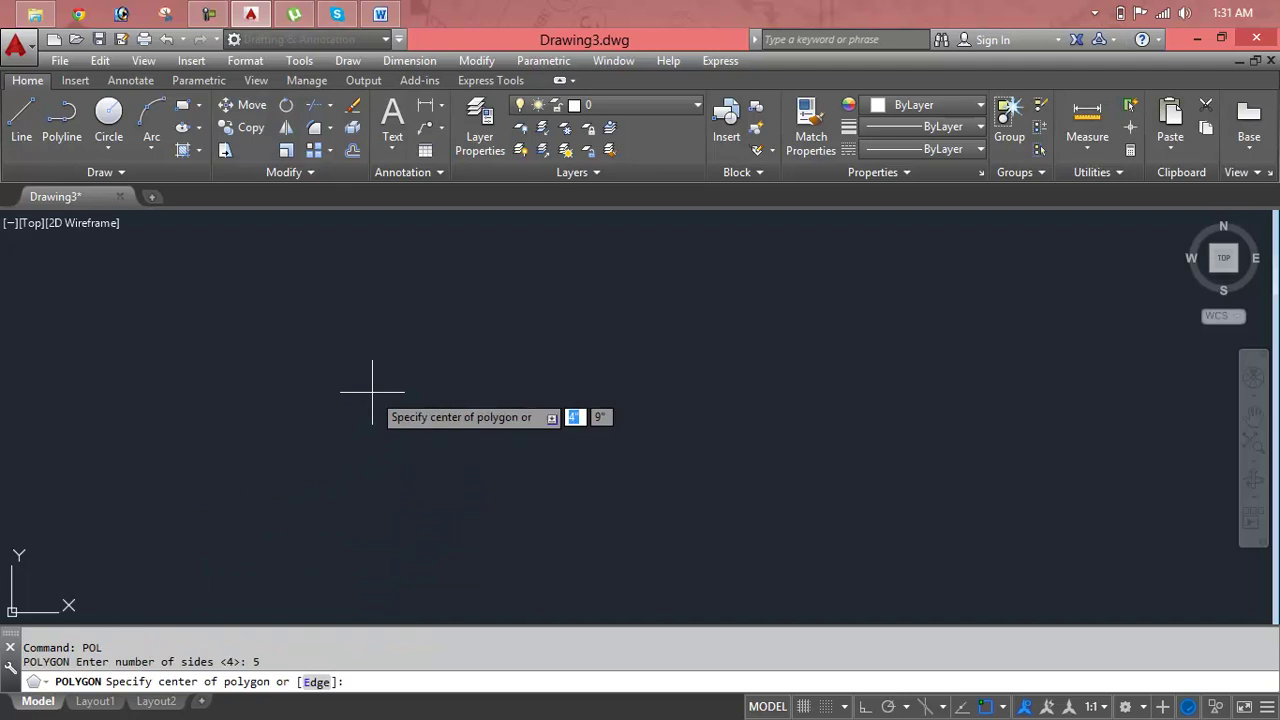
click(386, 388)
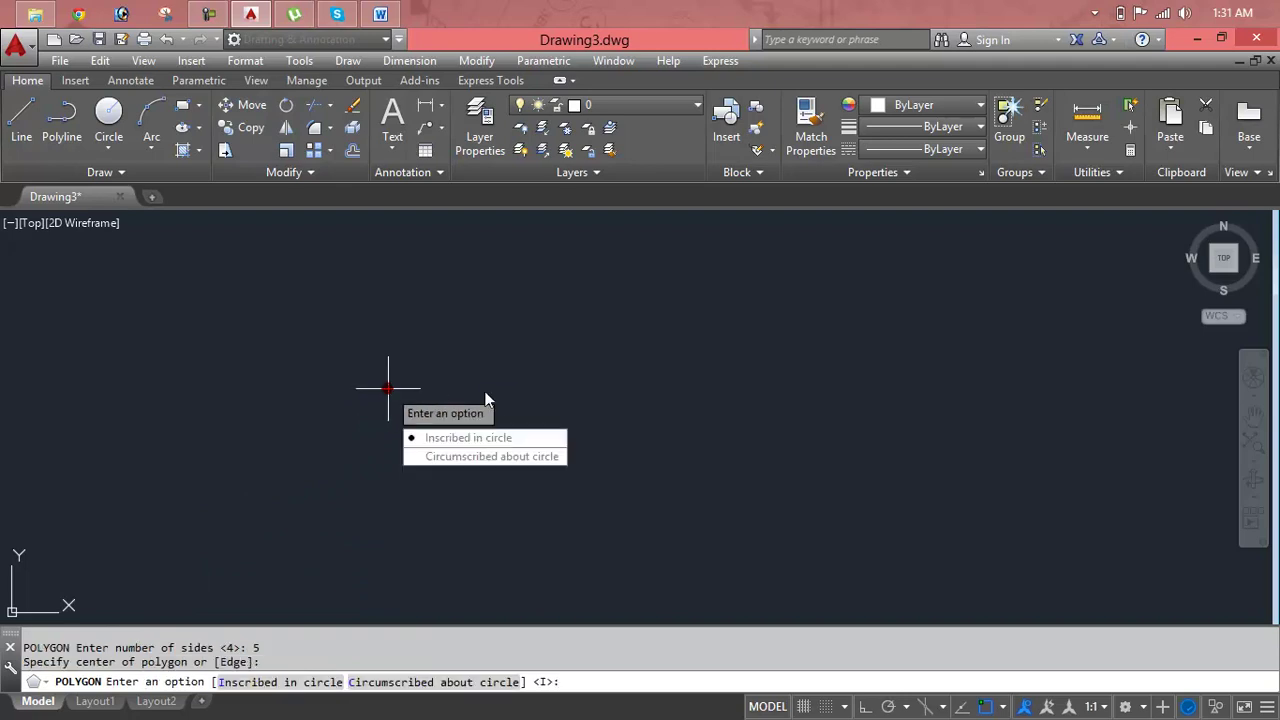
key(Return)
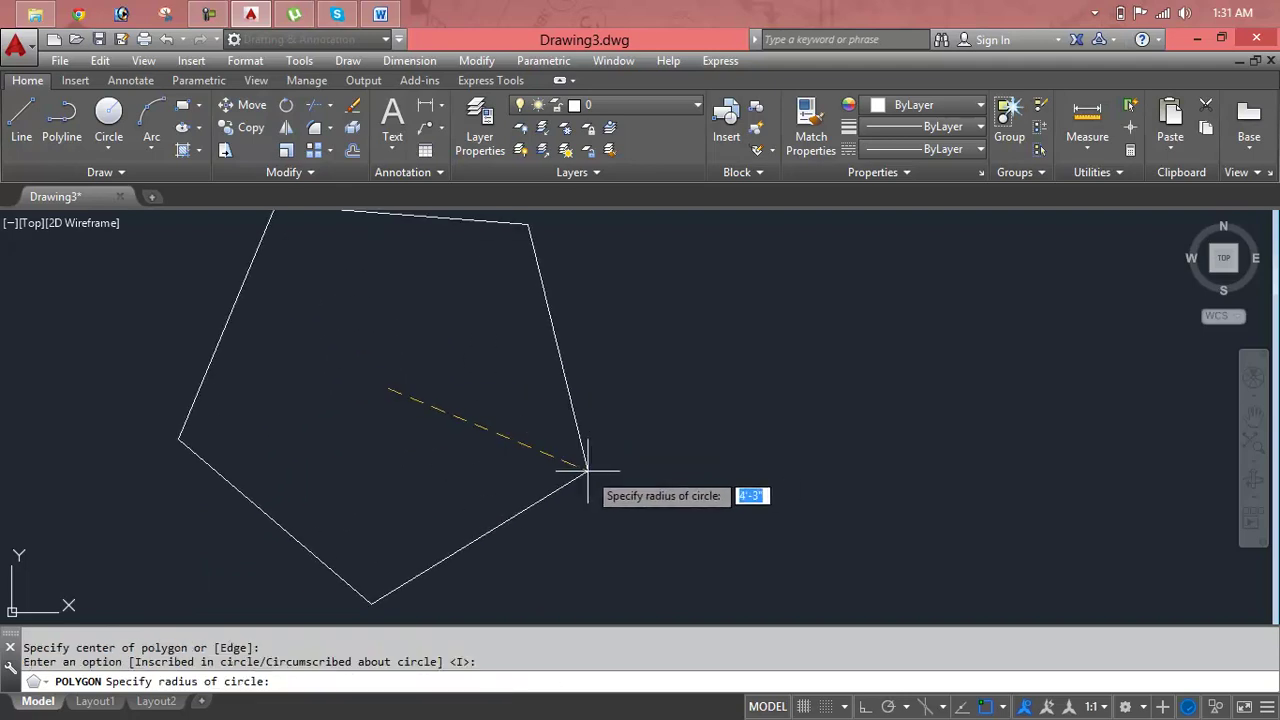
click(582, 465)
key(Escape)
key(Escape)
Break a gap into the pentagon's right edge with BR.
text(br)
key(Return)
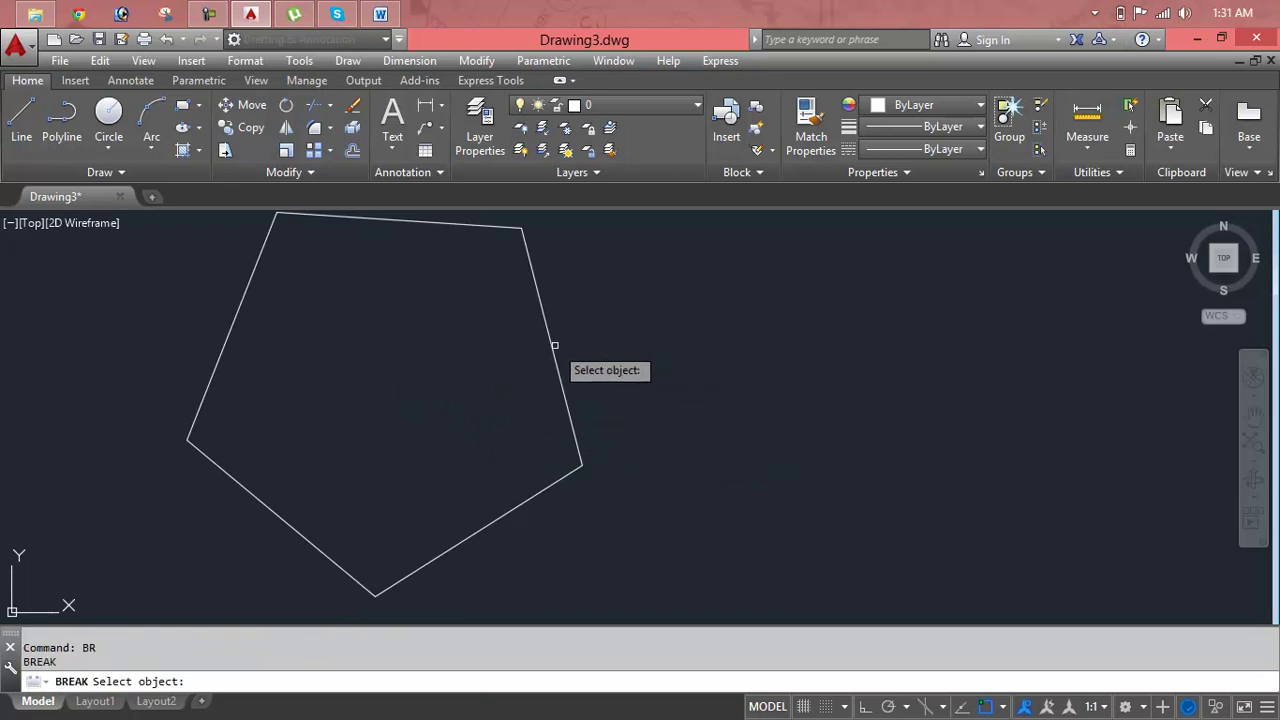
click(555, 345)
right_click(608, 352)
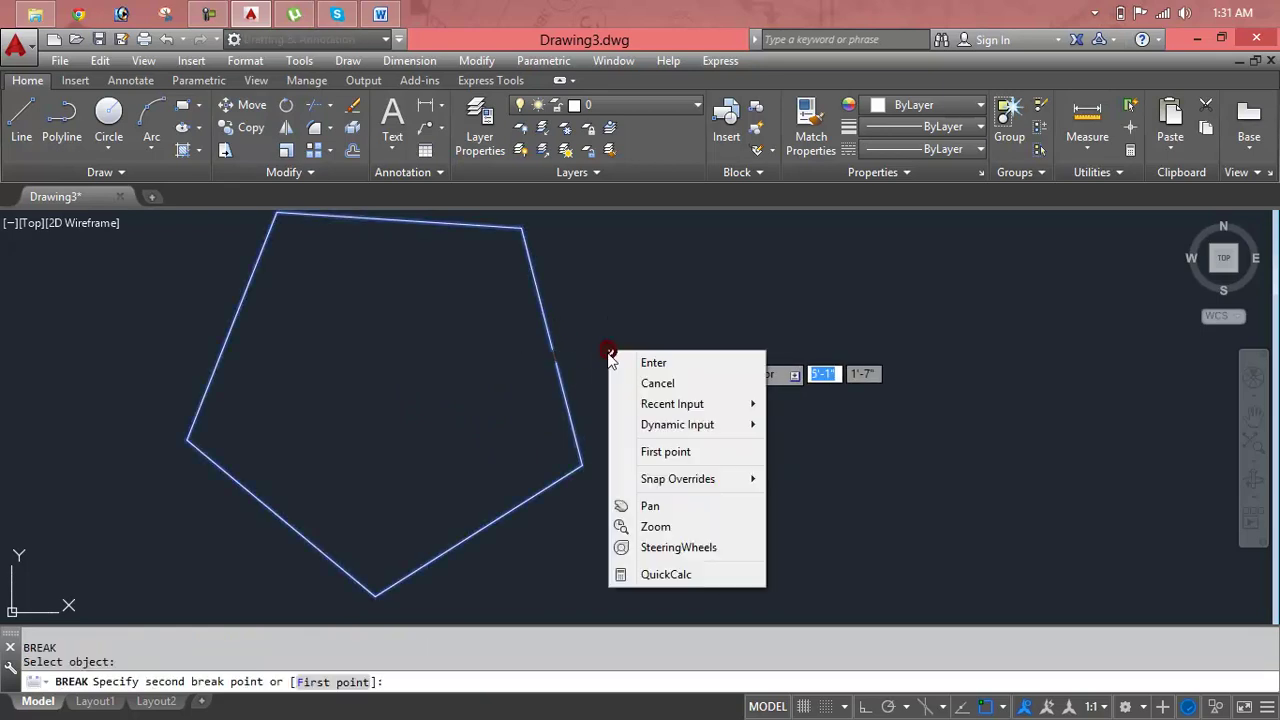
click(612, 362)
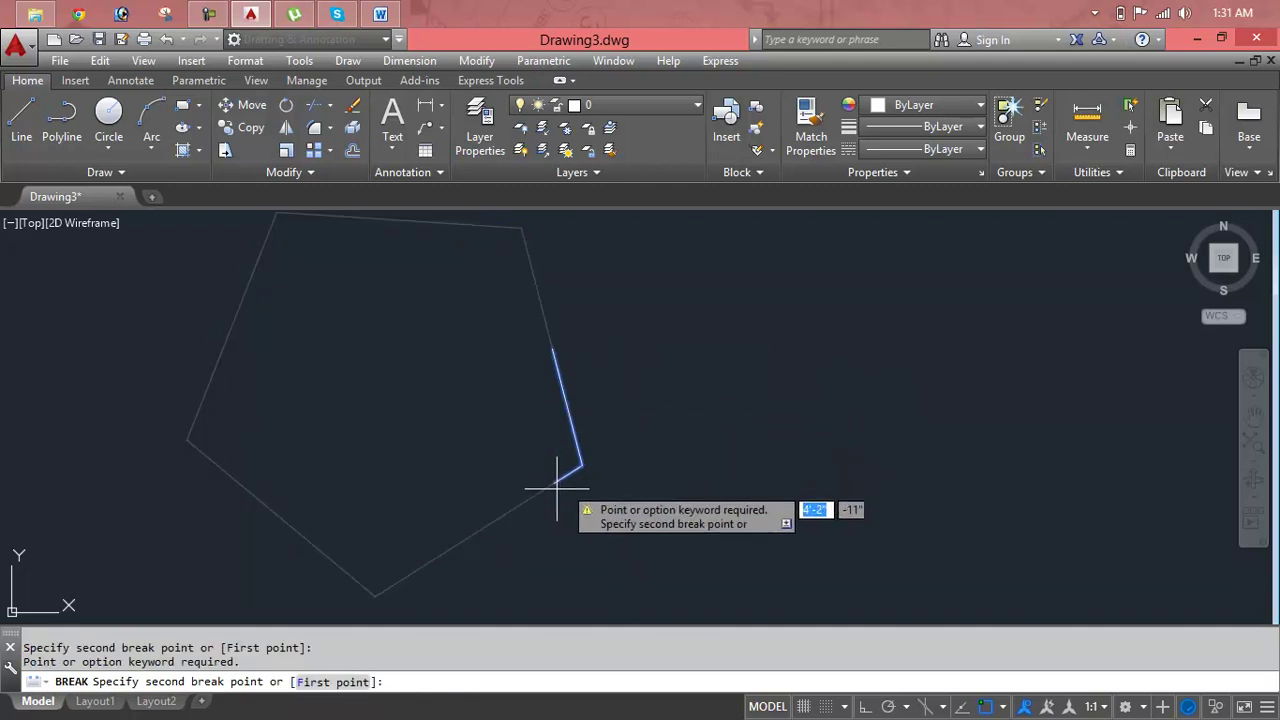
click(541, 304)
Window-select the broken pentagon and delete it.
middle_drag(623, 369, 746, 364)
click(749, 309)
click(600, 342)
key(Delete)
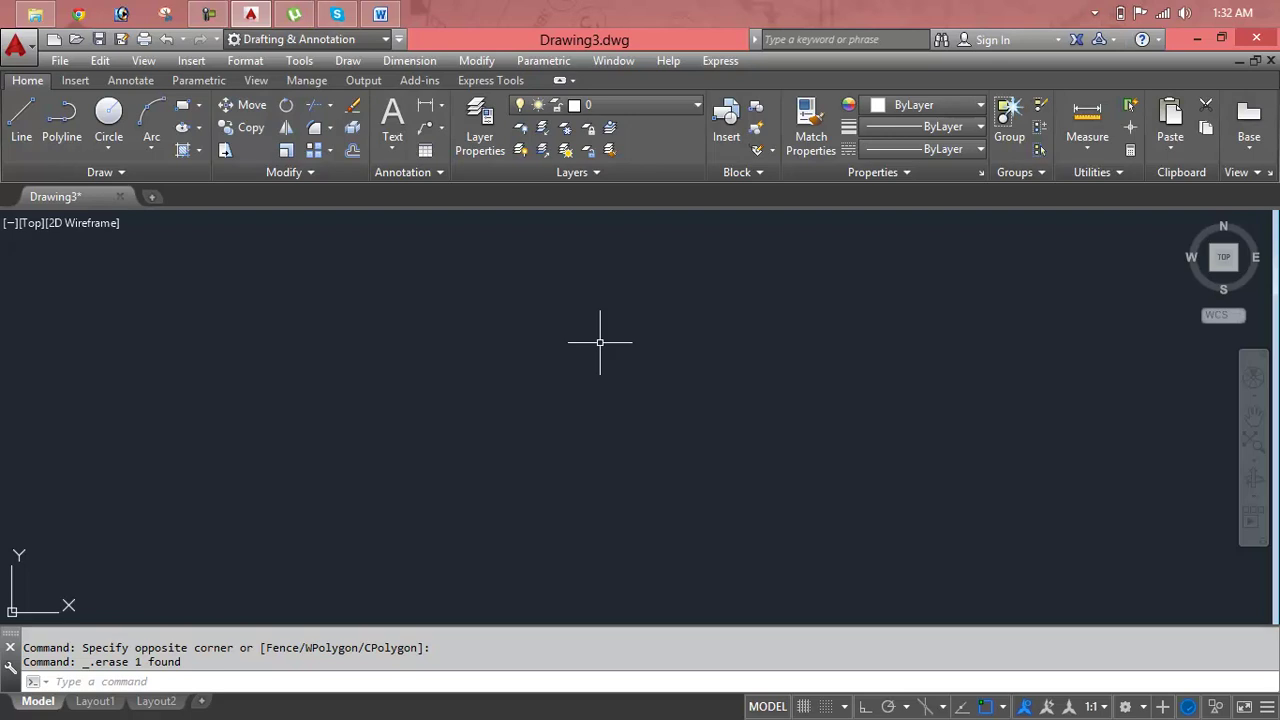
key(Escape)
key(Escape)
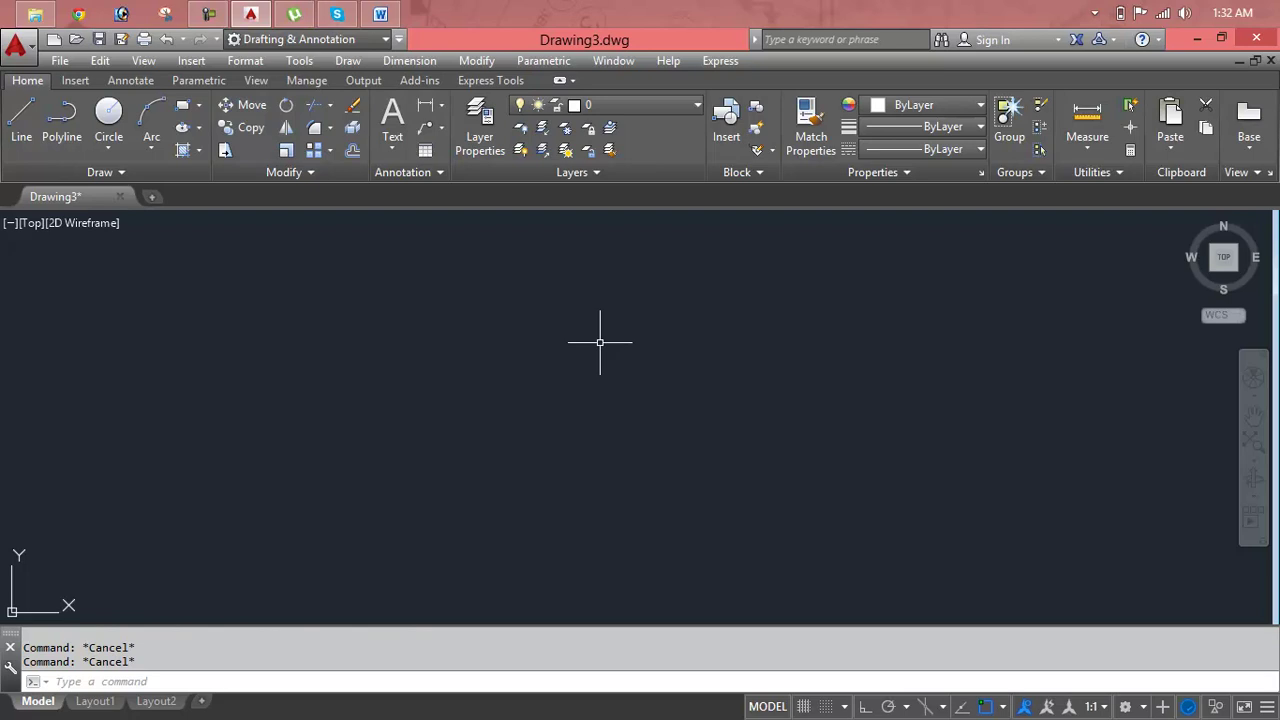
click(505, 58)
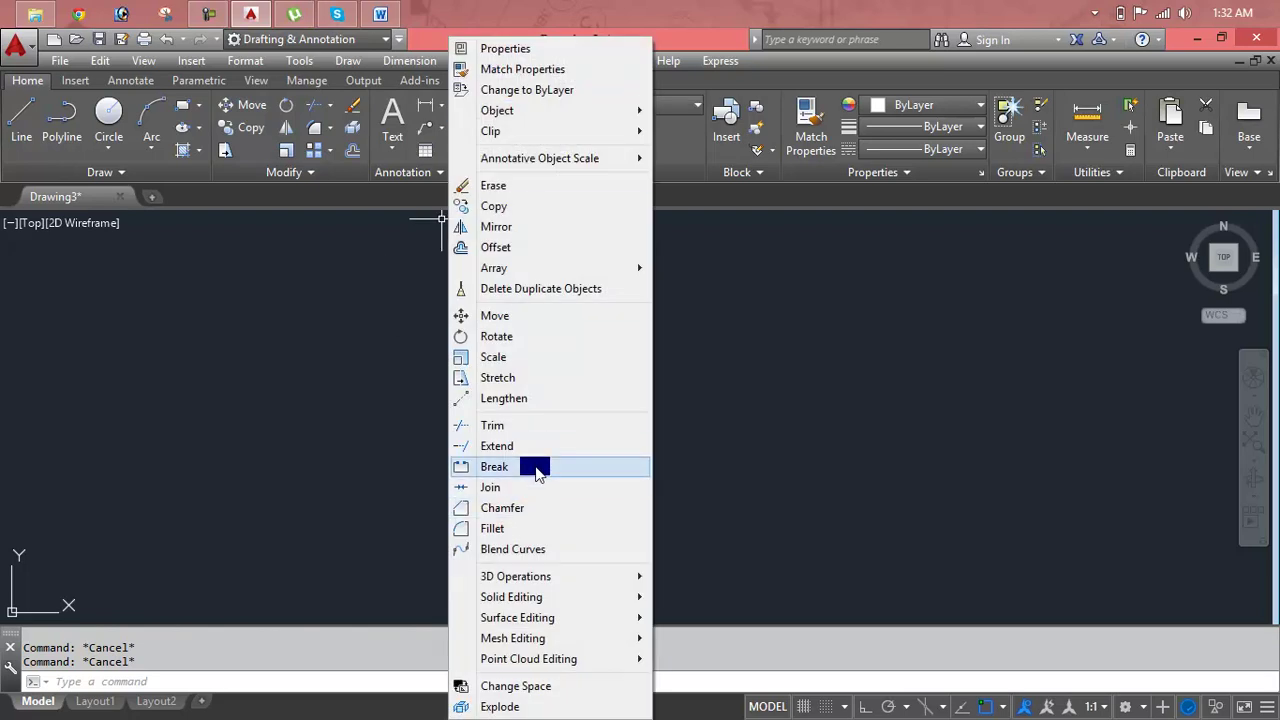
click(319, 174)
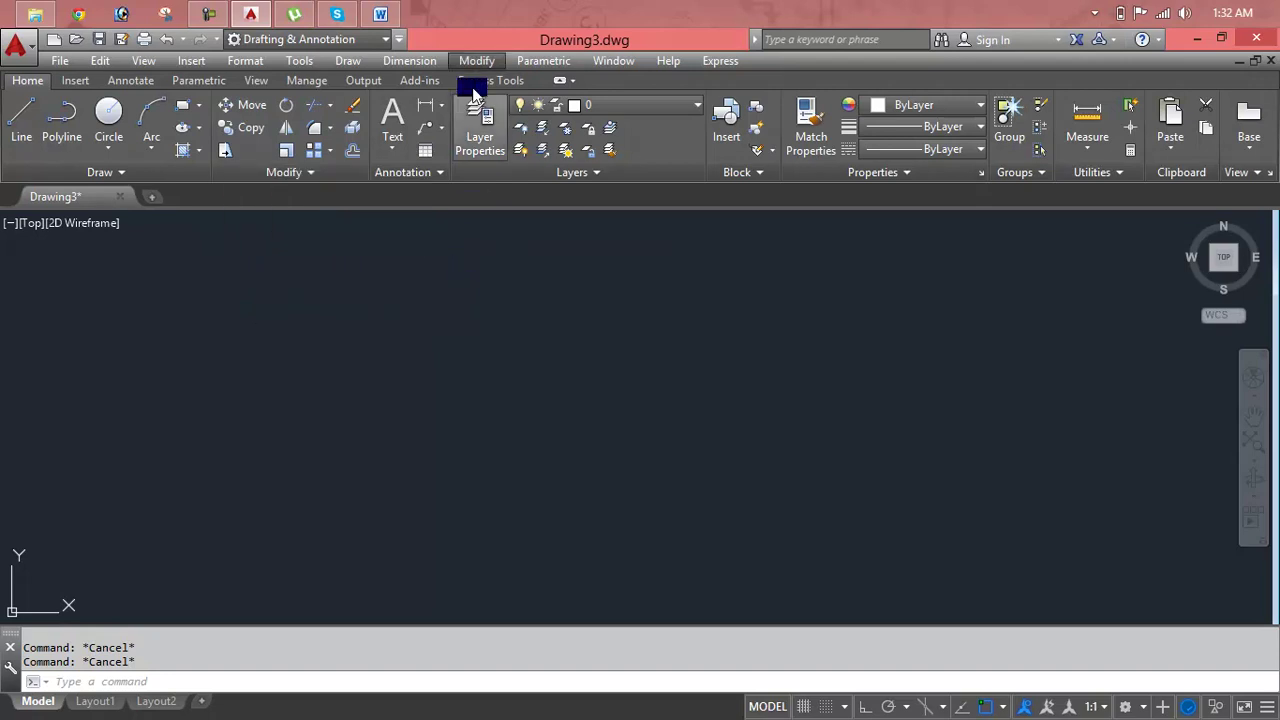
click(488, 60)
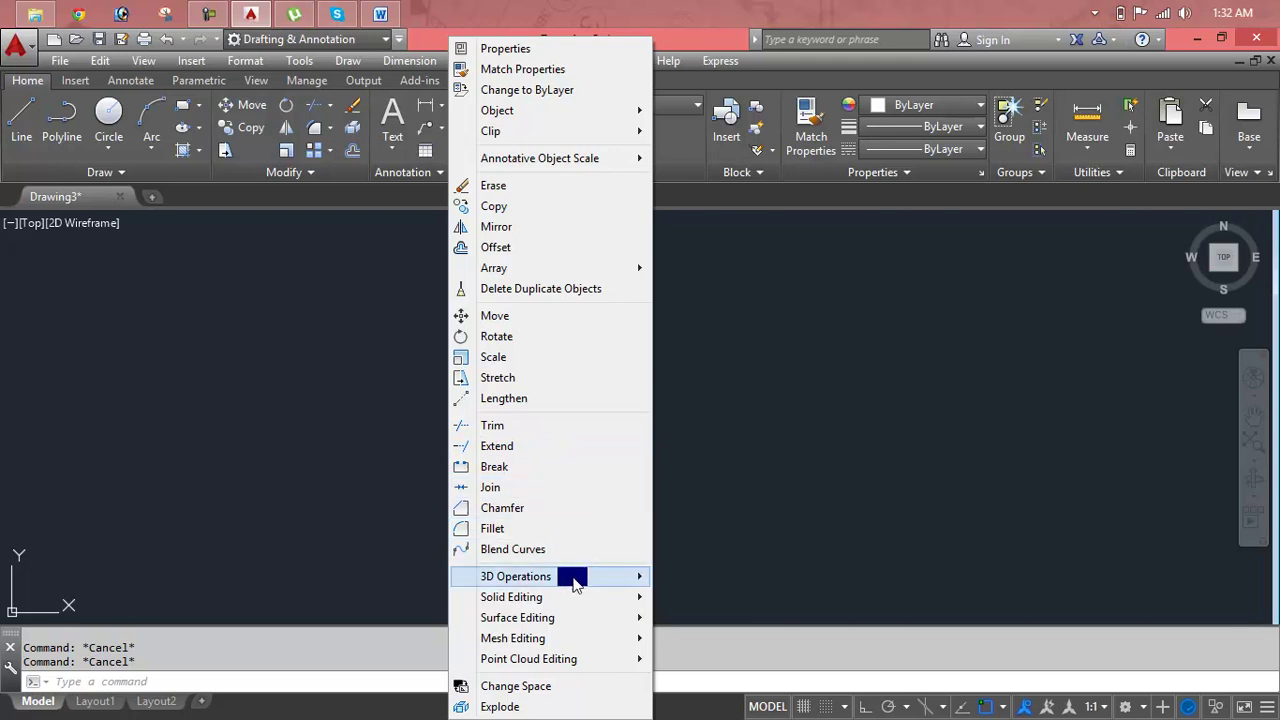
mouse_move(515, 576)
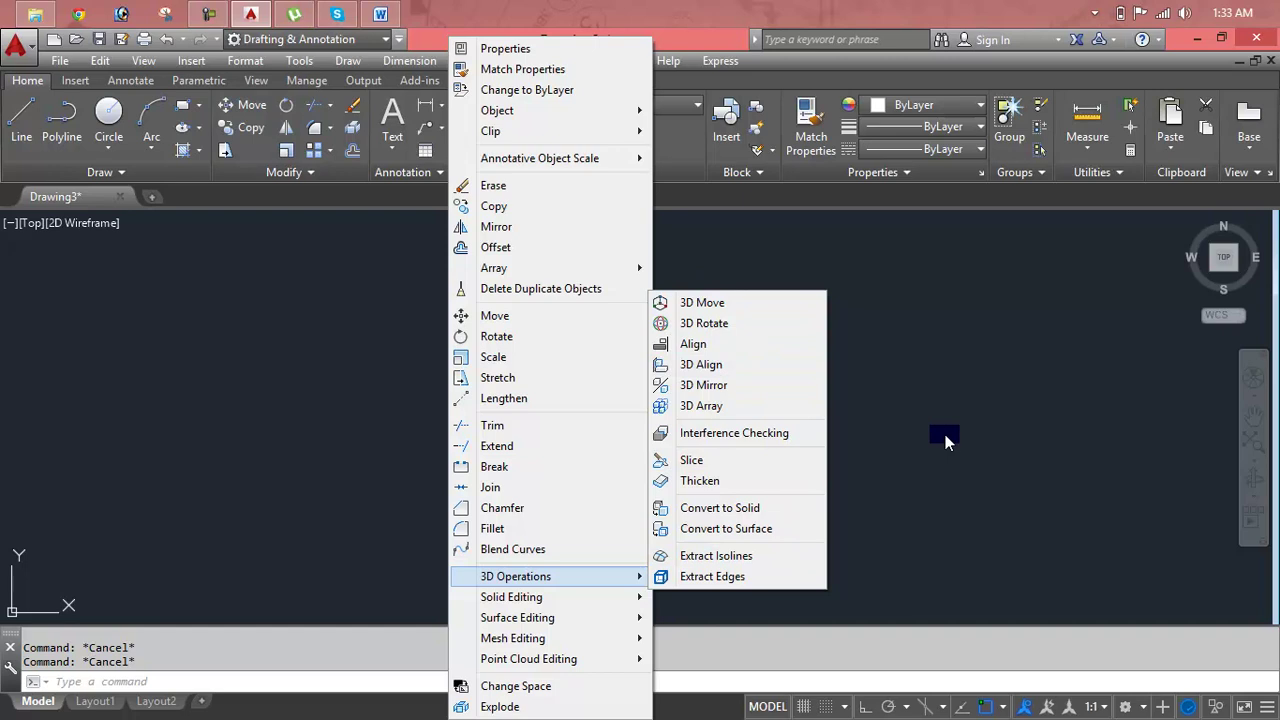
click(945, 434)
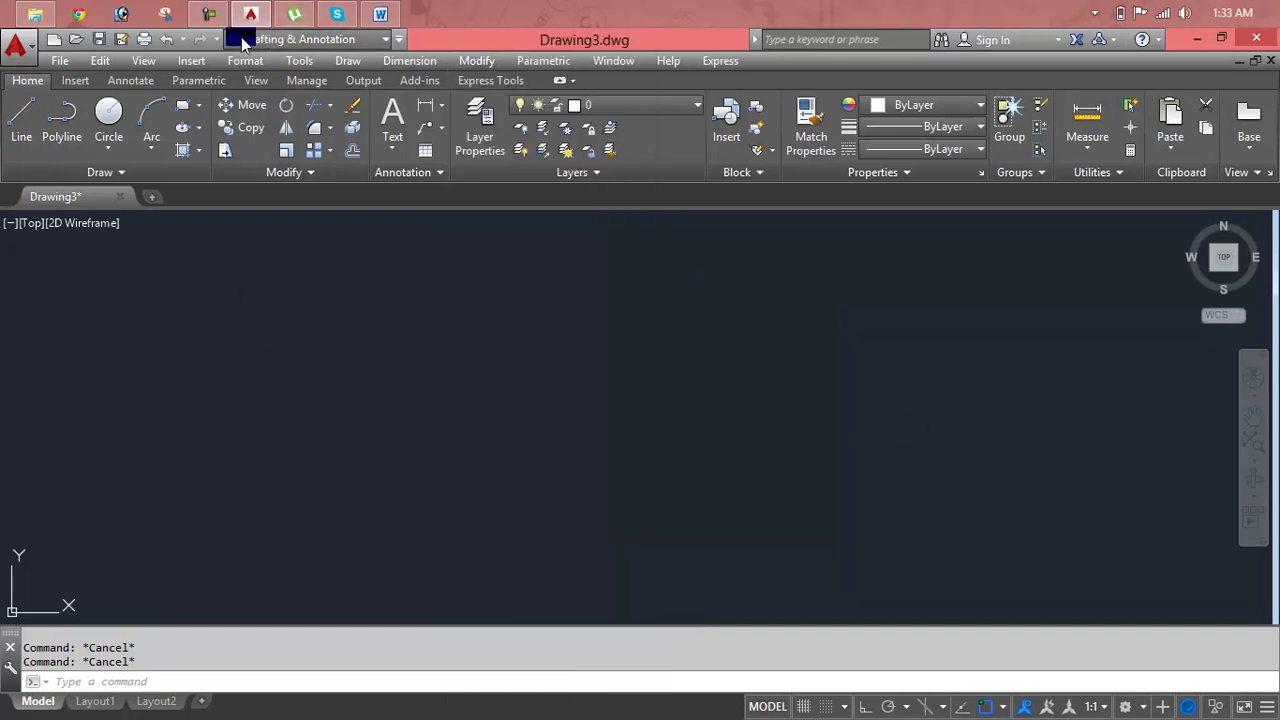
Switch to the 3D Modeling workspace, view its extra modify tools, then return to Drafting & Annotation.
click(383, 44)
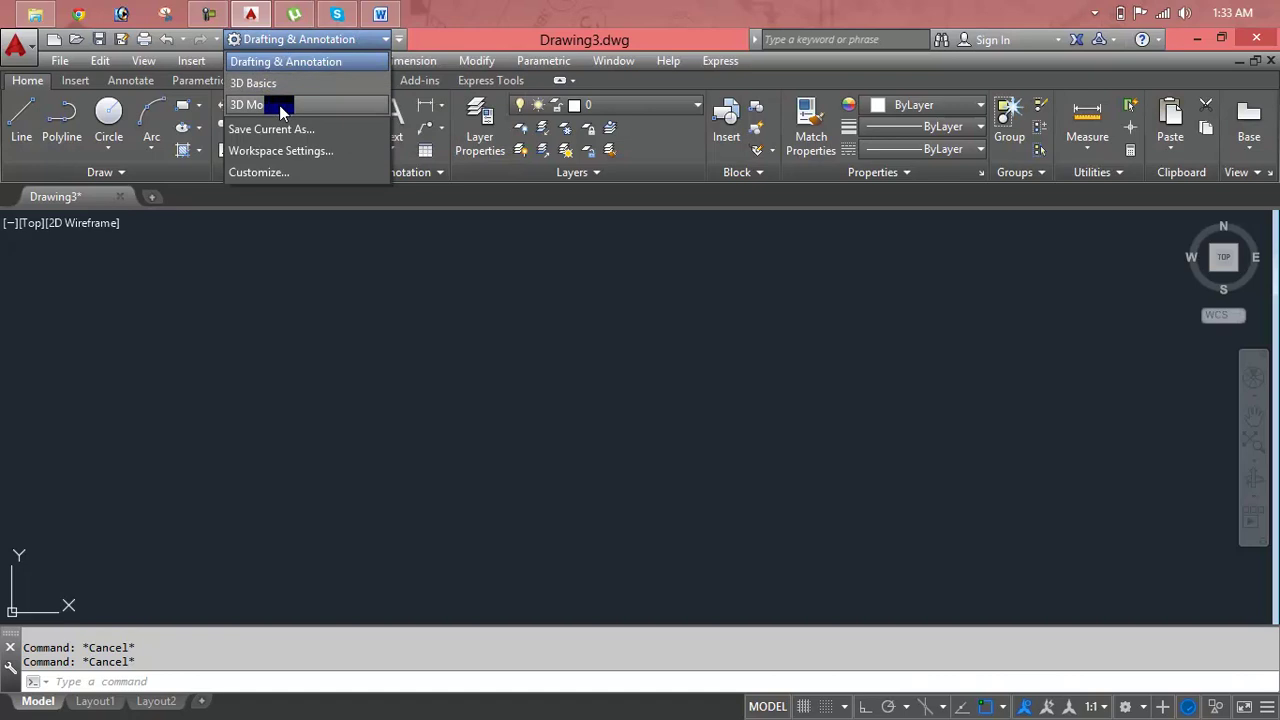
click(282, 110)
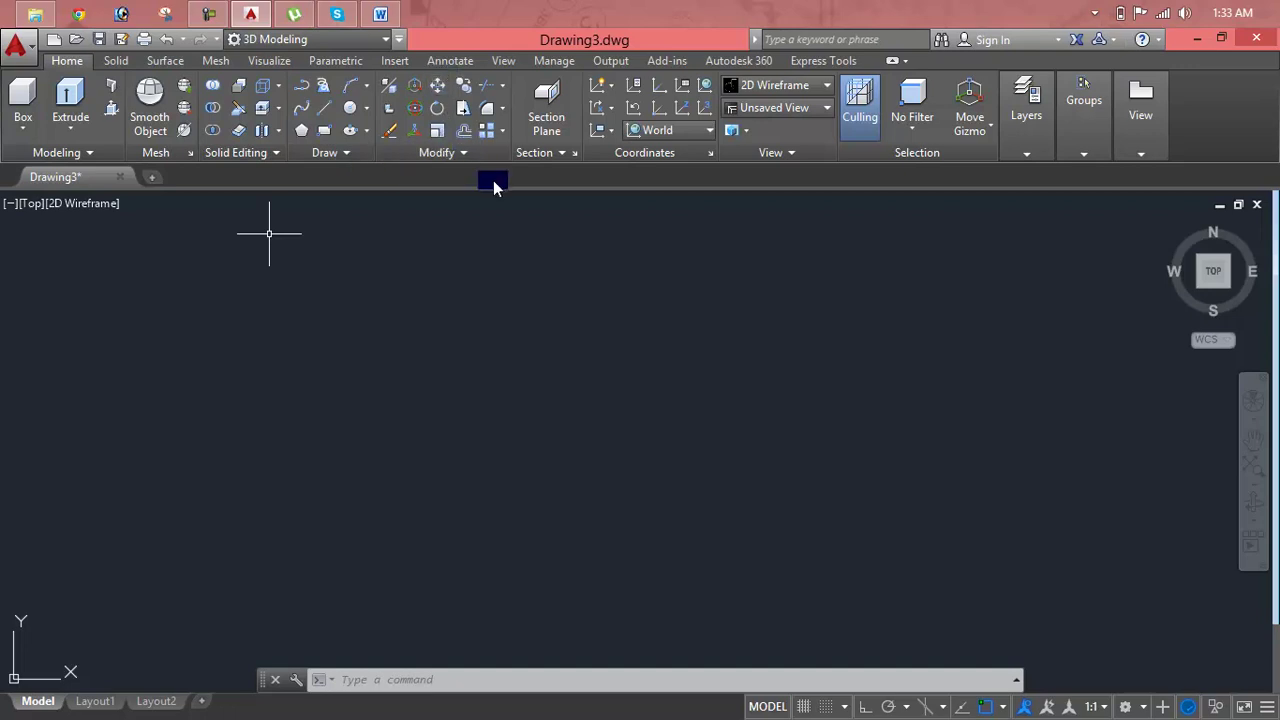
click(464, 152)
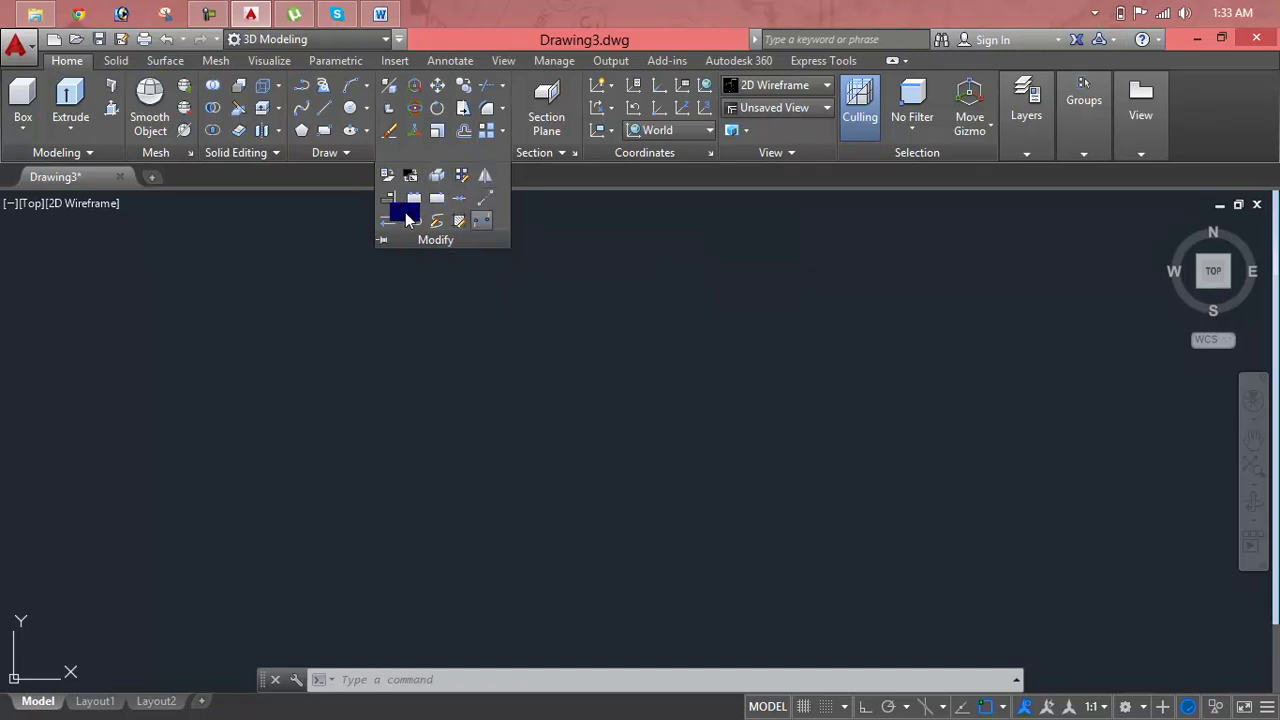
click(345, 40)
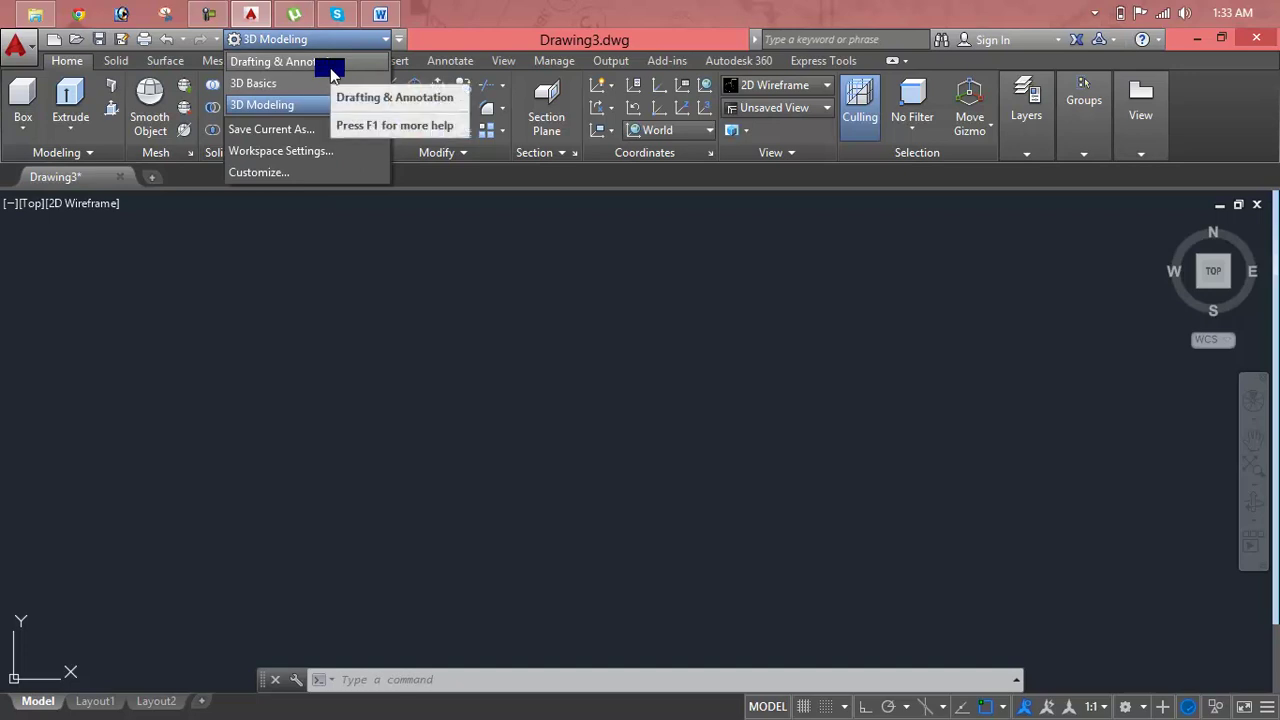
click(330, 62)
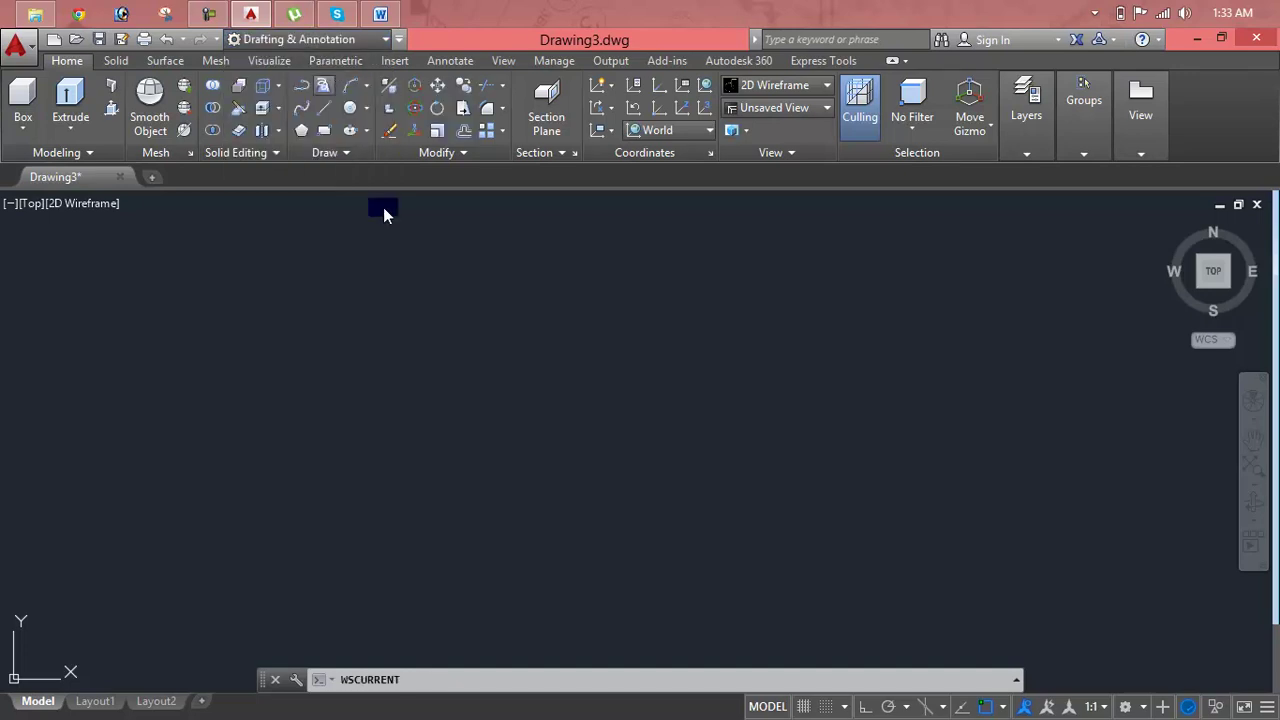